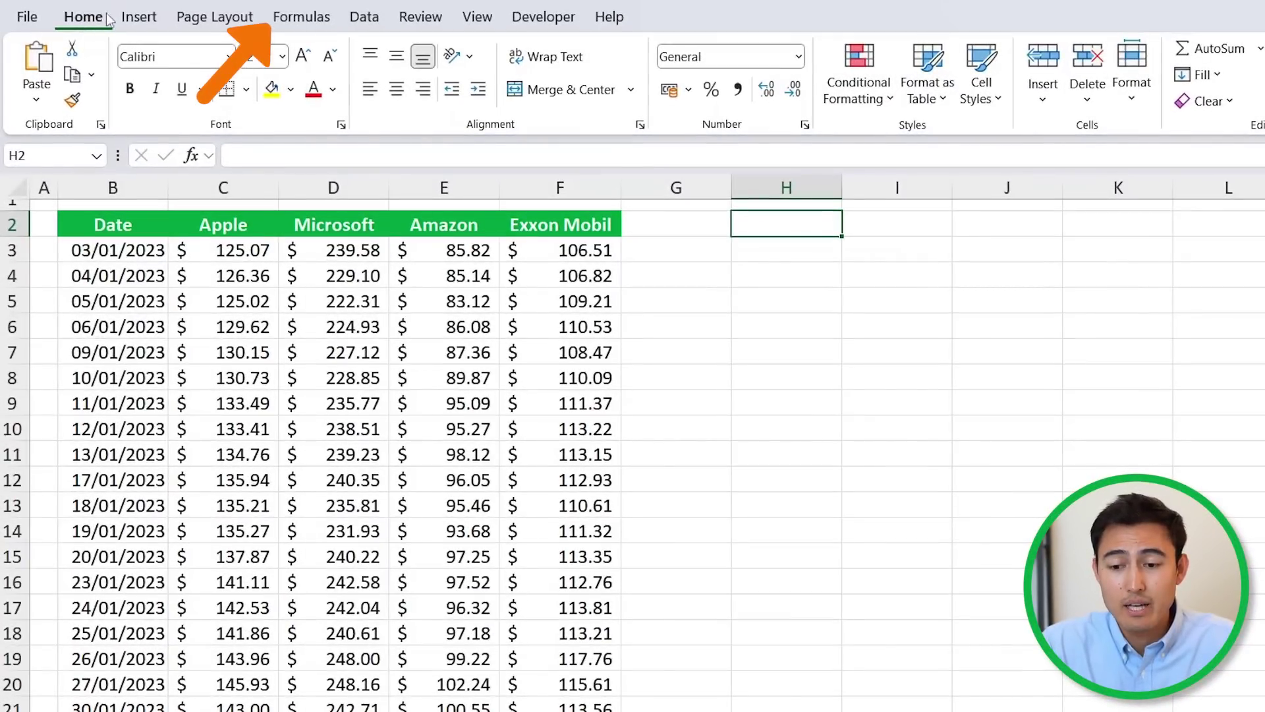
Step: From the Formulas tab, make H2 a Python cell by entering =PY
left_click(307, 18)
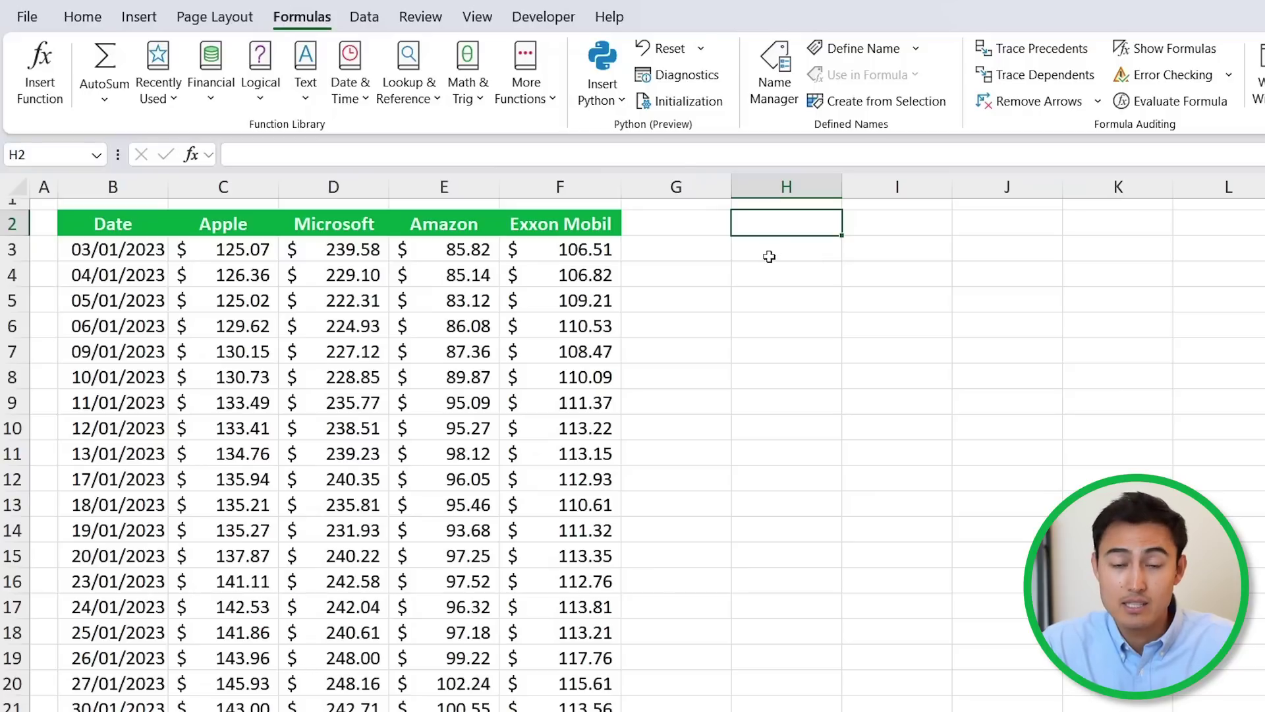
type("=")
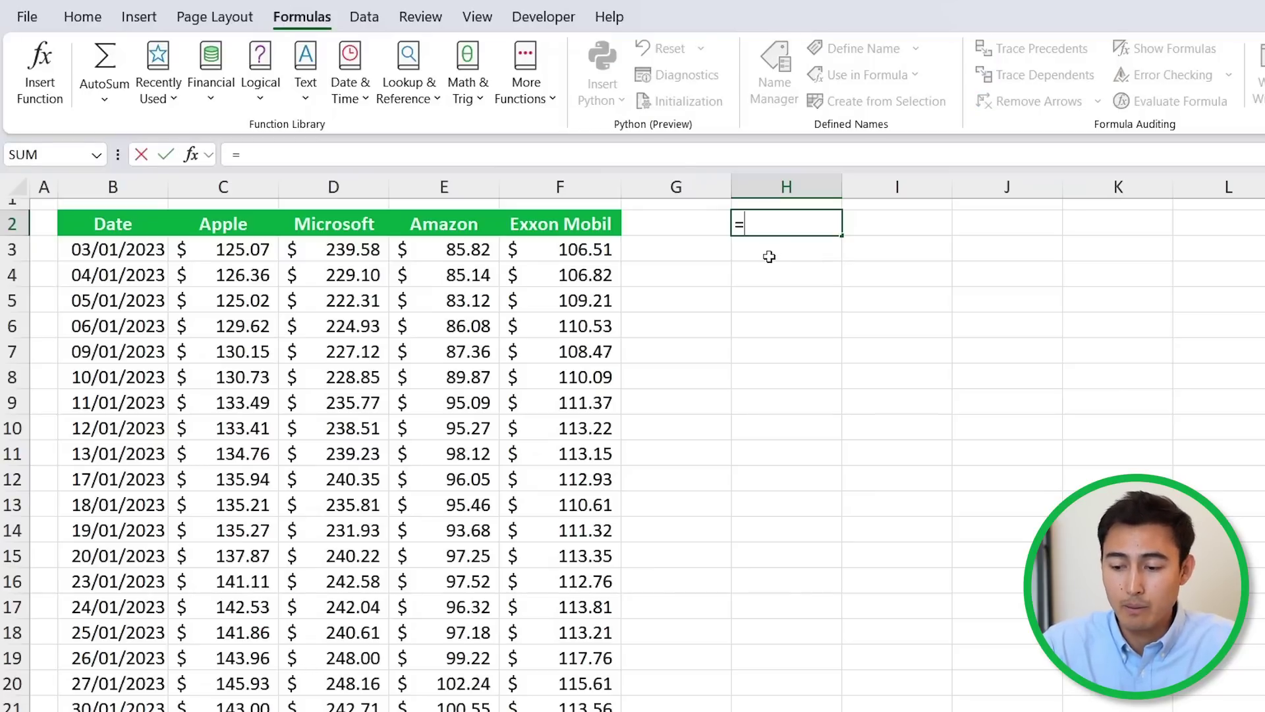
type("py")
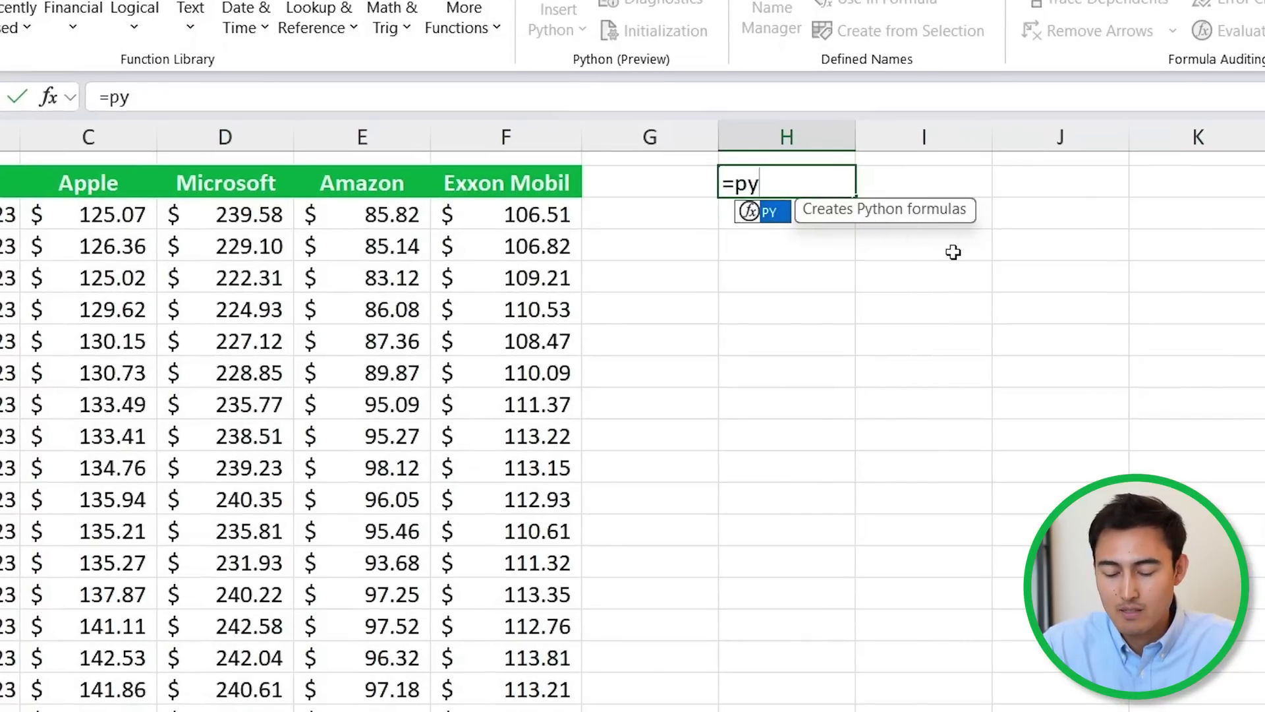
key("Tab")
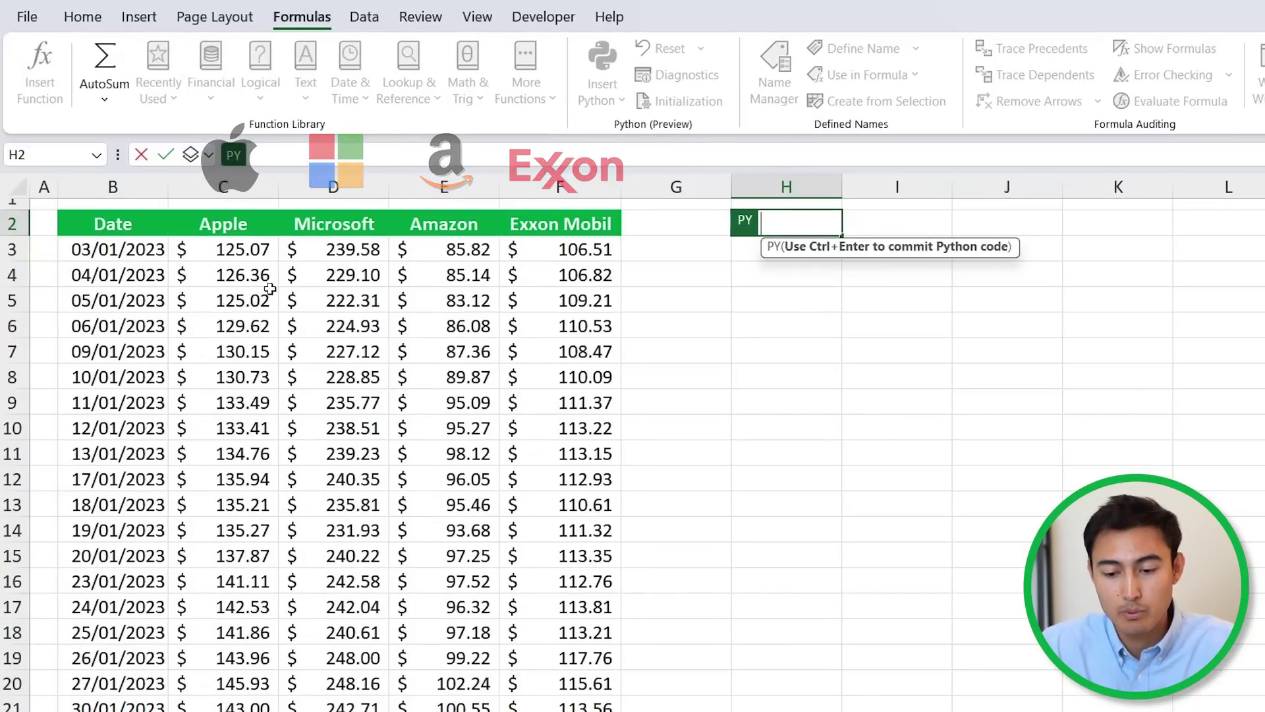
Step: Reference B2:F42 with headers in H2's Python code and commit it as a DataFrame
left_click(138, 231)
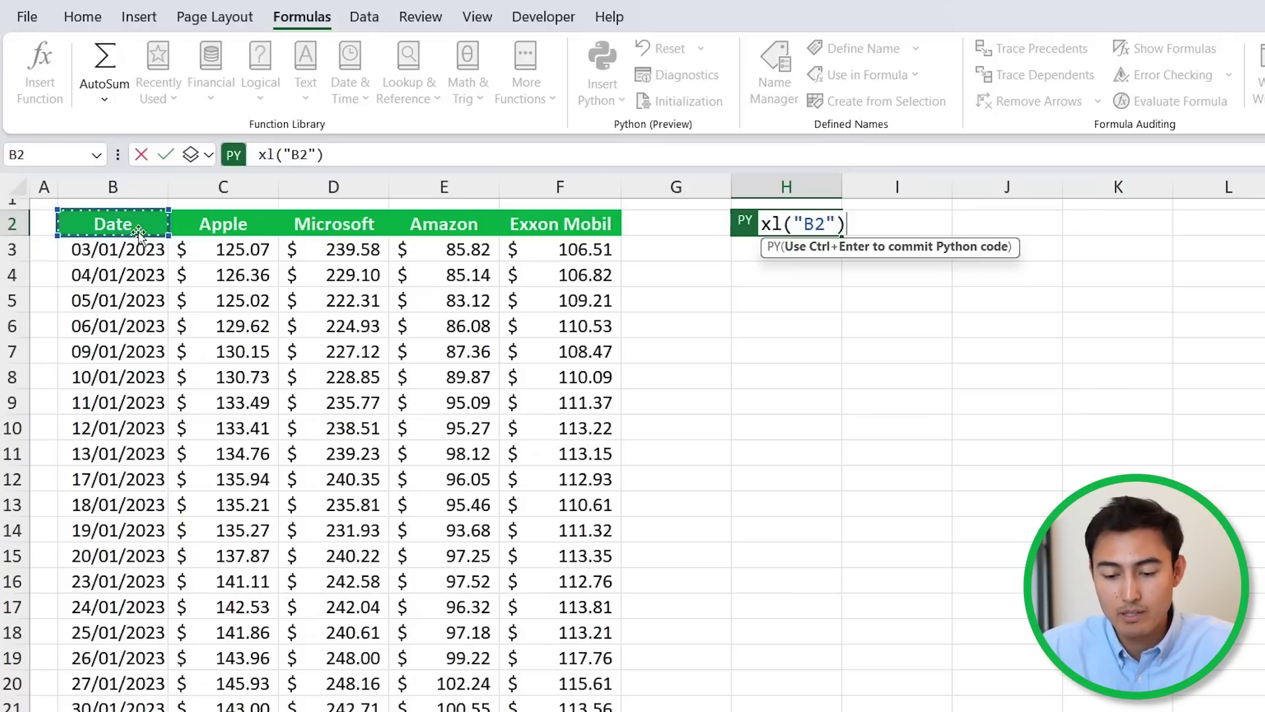
key("ctrl+shift+Down")
key("ctrl+shift+Right")
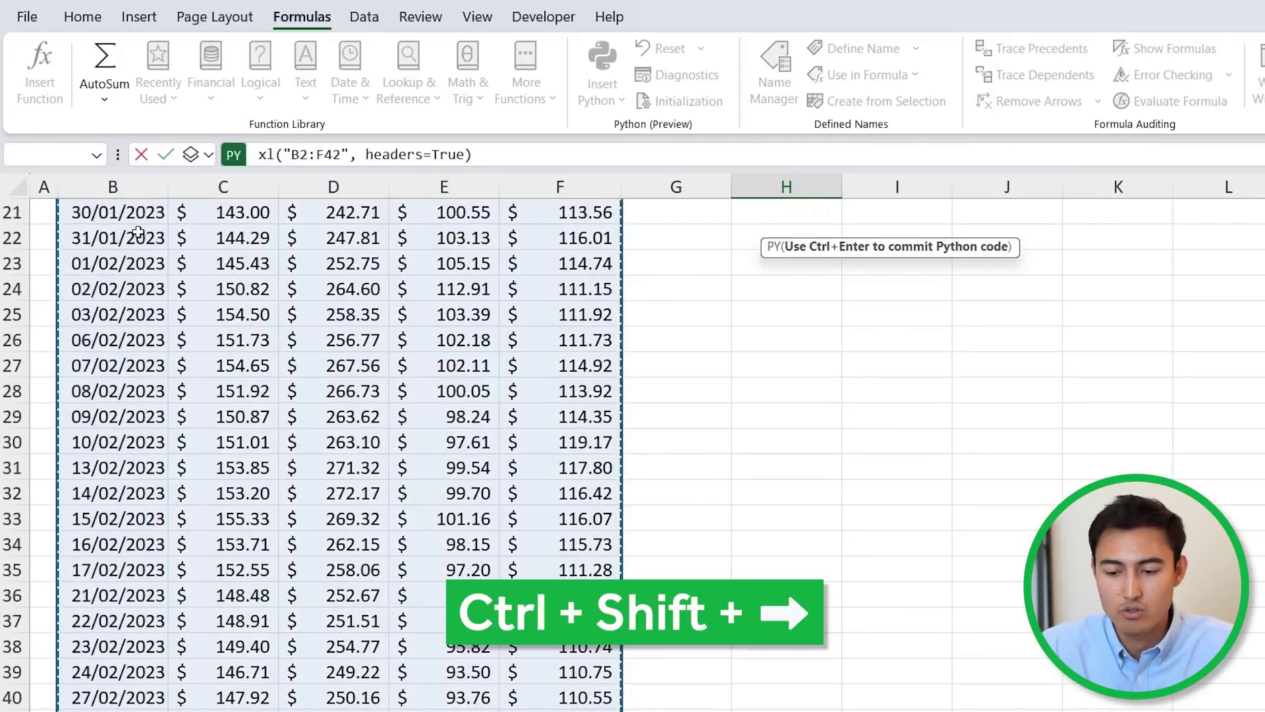
scroll(642, 358, "up", 7)
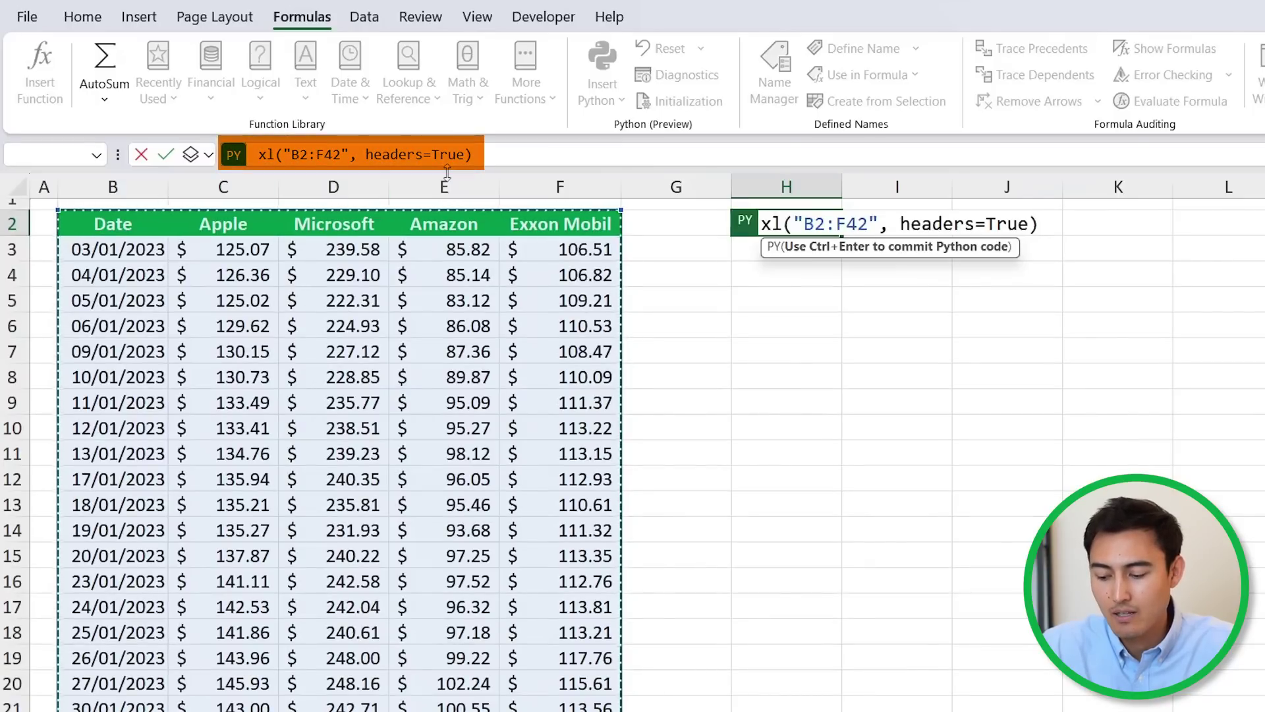
key("Return")
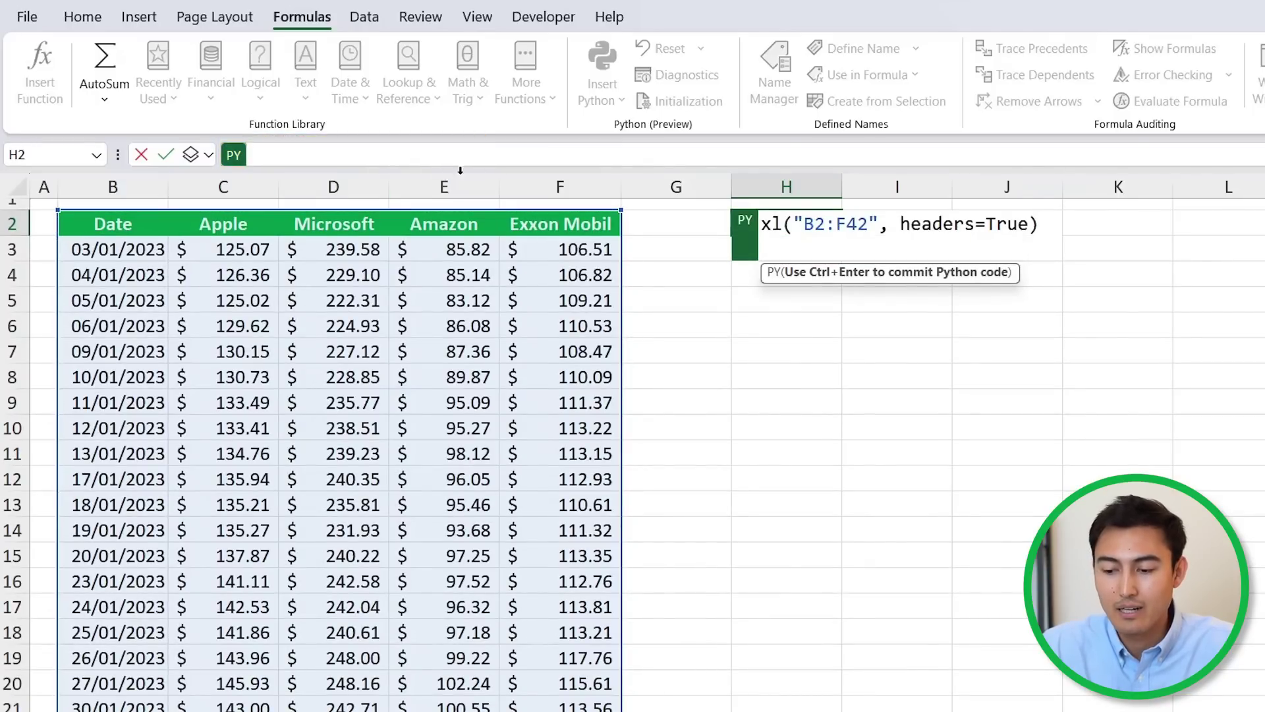
key("Return")
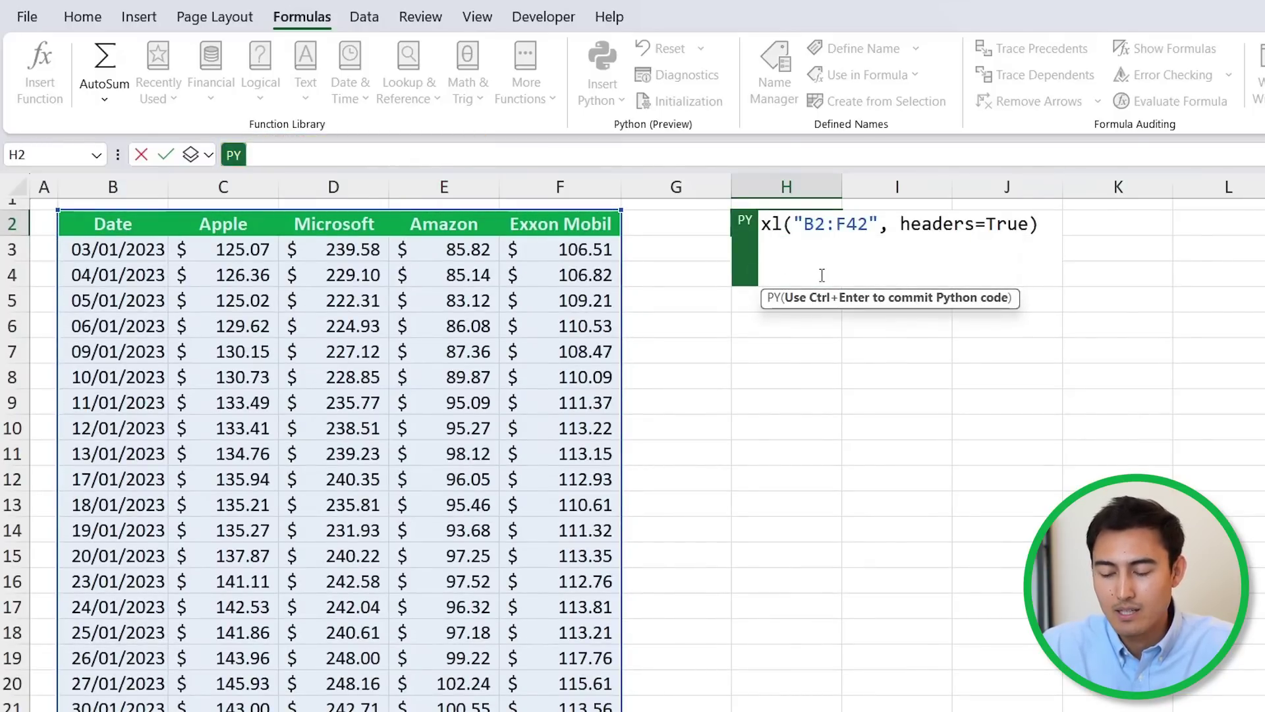
key("BackSpace")
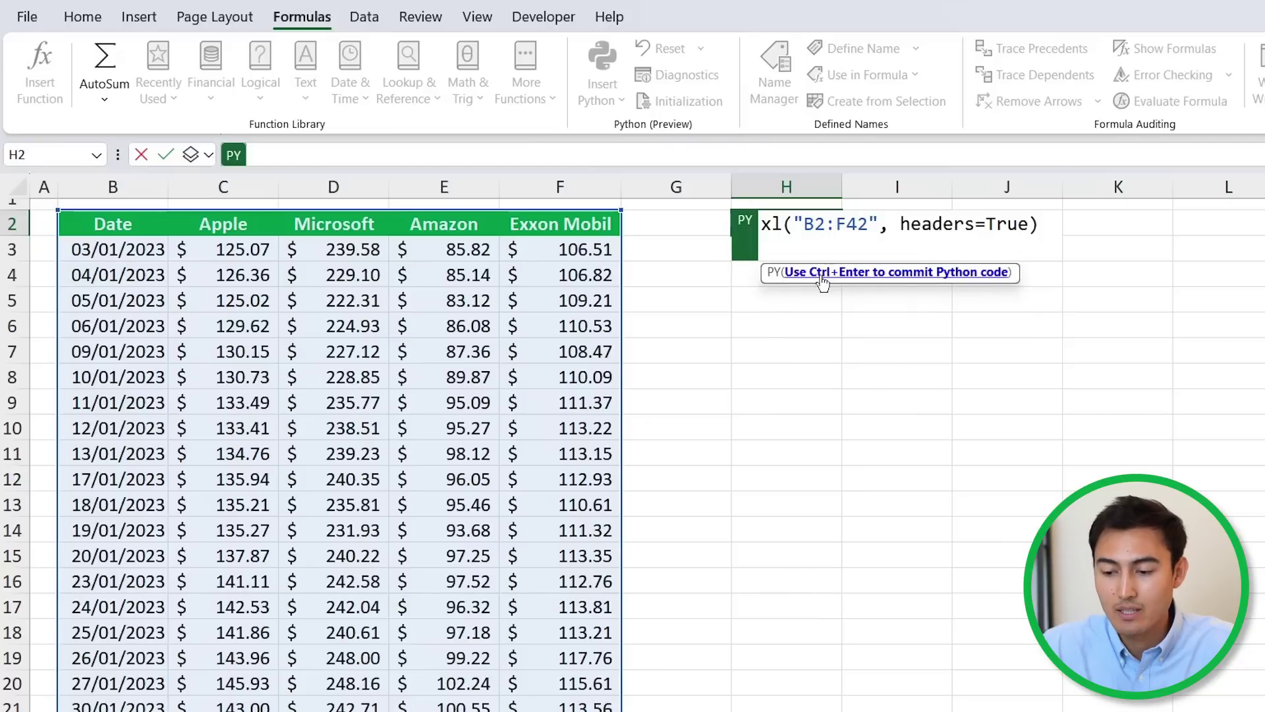
key("Return")
key("BackSpace")
key("BackSpace")
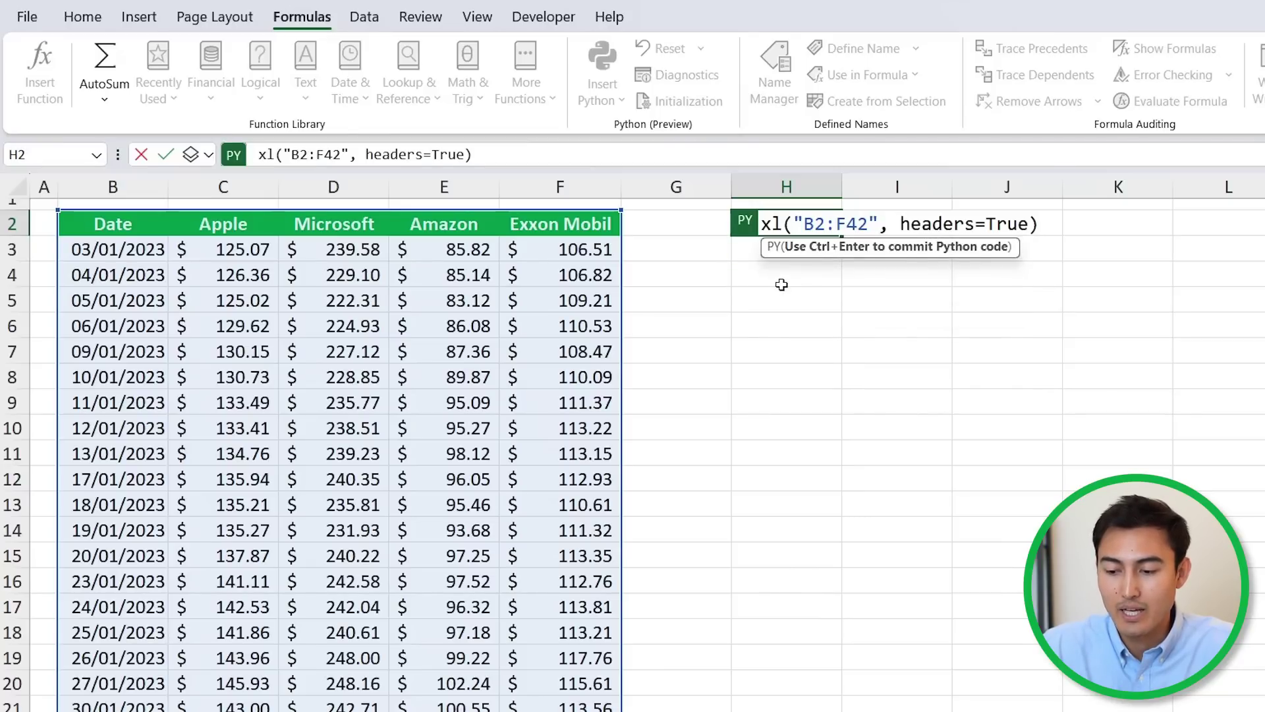
key("ctrl+Return")
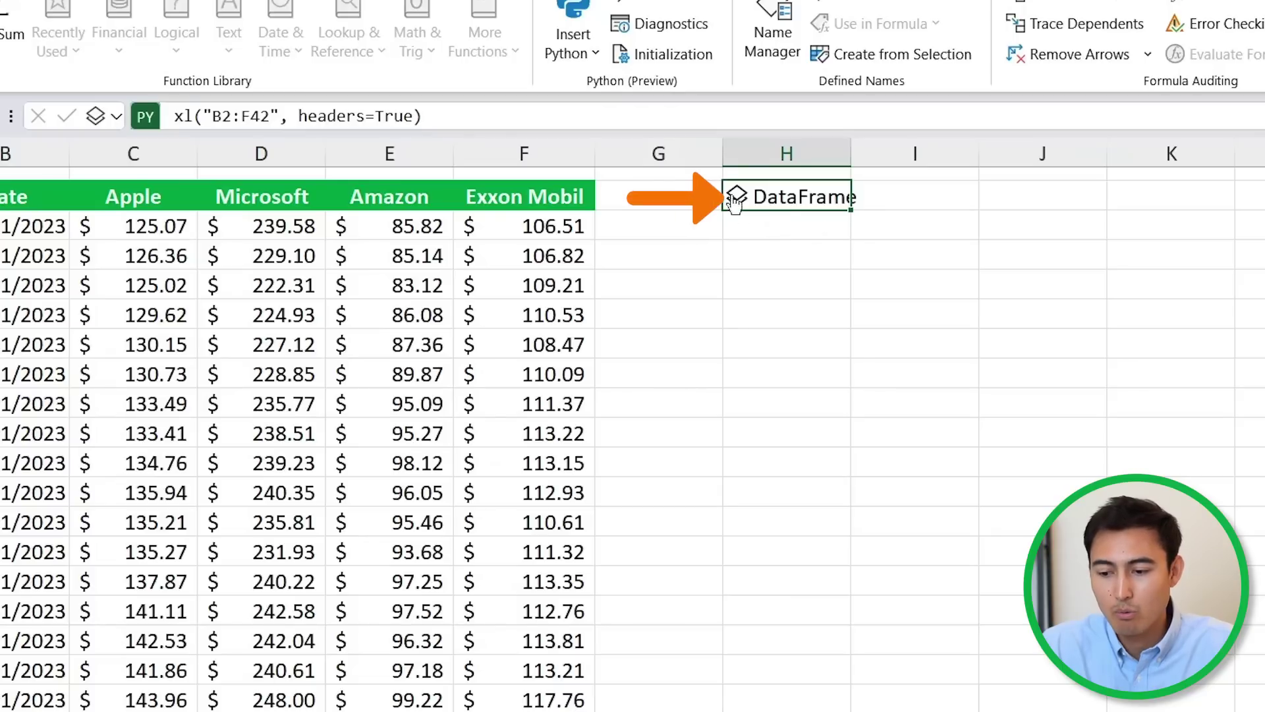
left_click(739, 201)
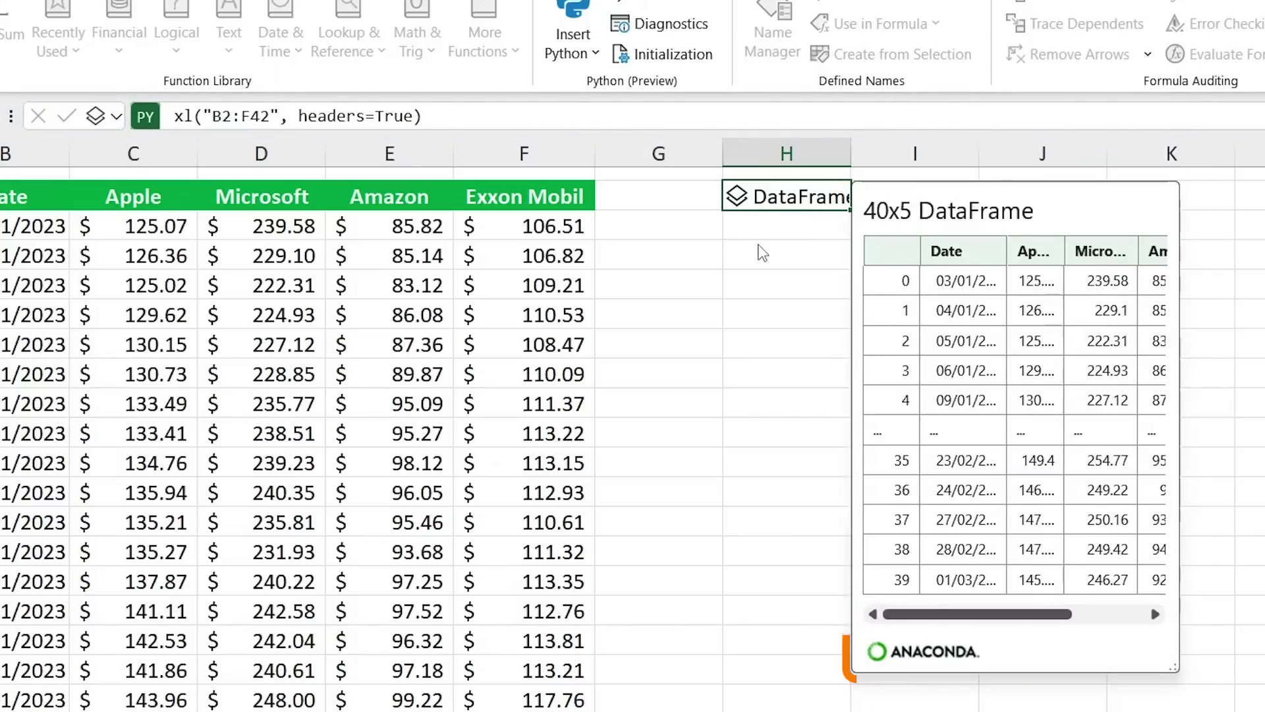
key("Escape")
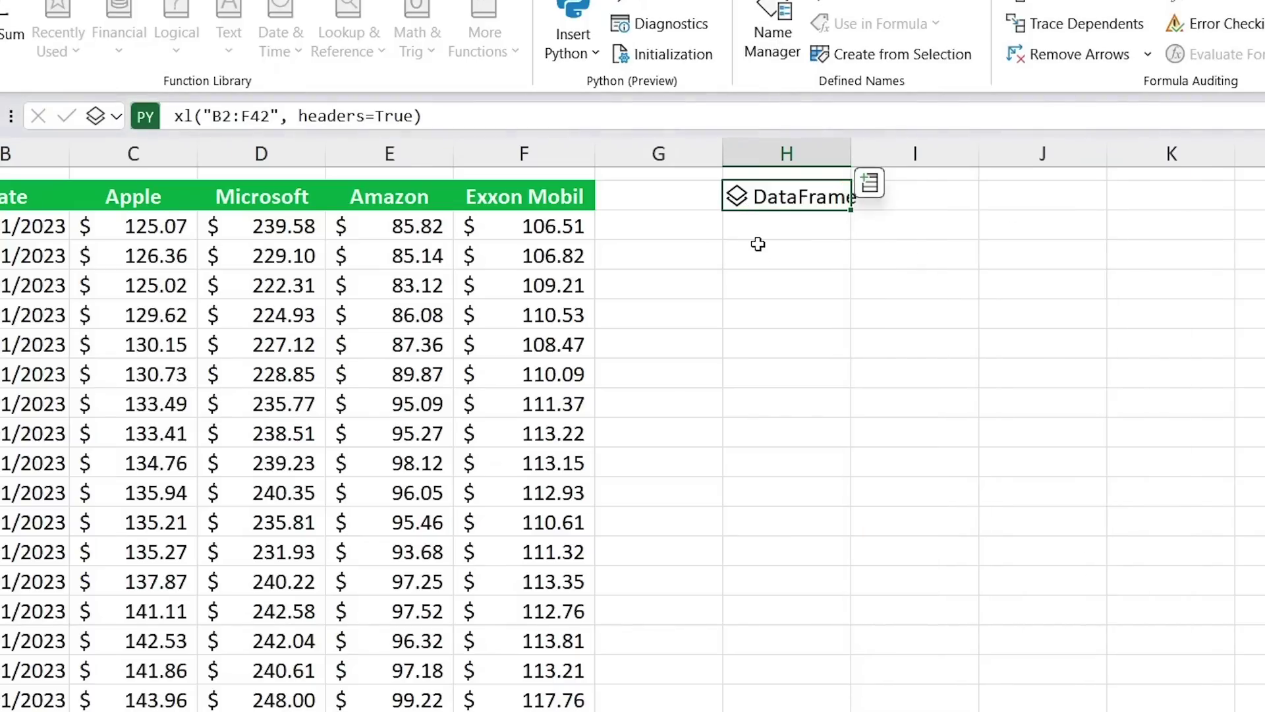
left_click(115, 117)
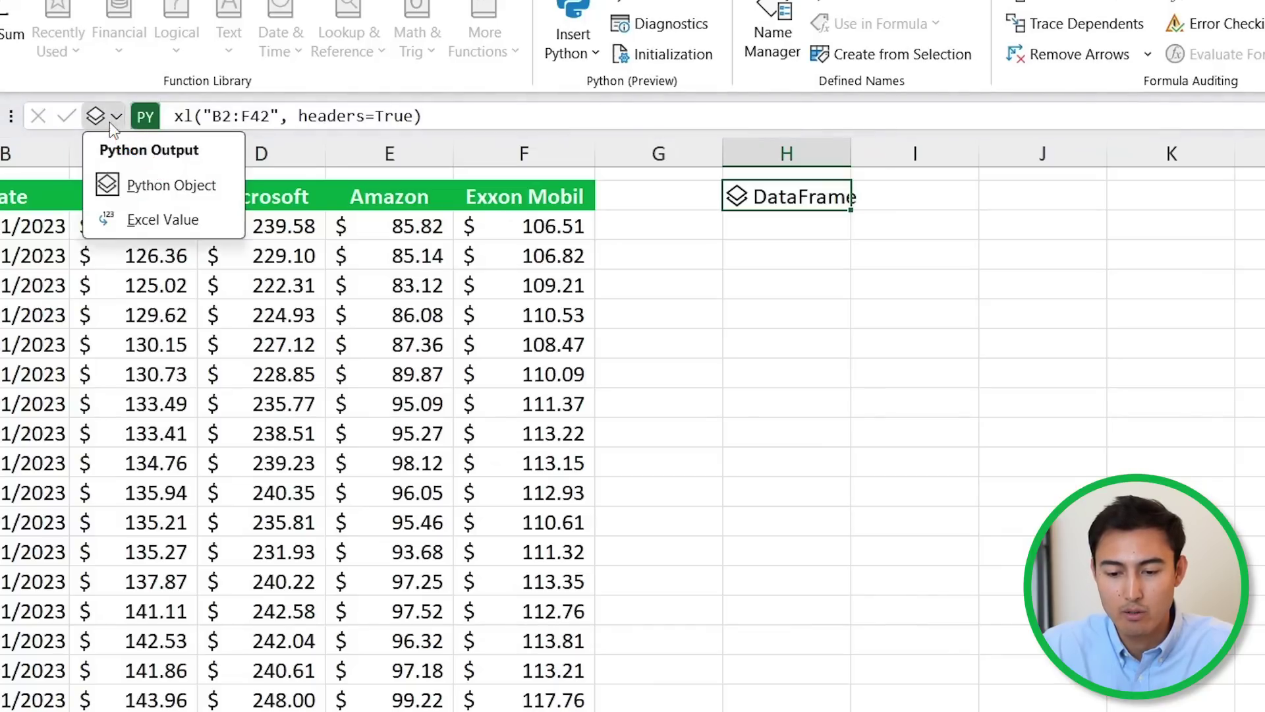
left_click(163, 220)
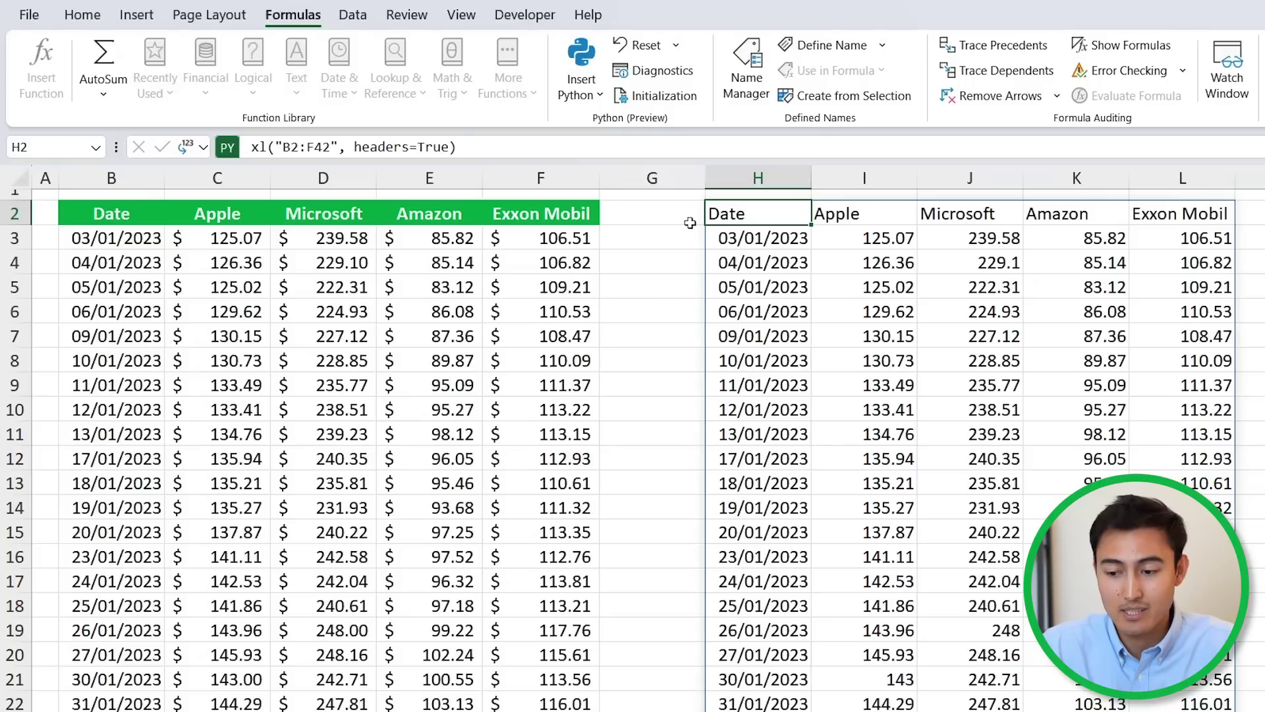
left_click(193, 146)
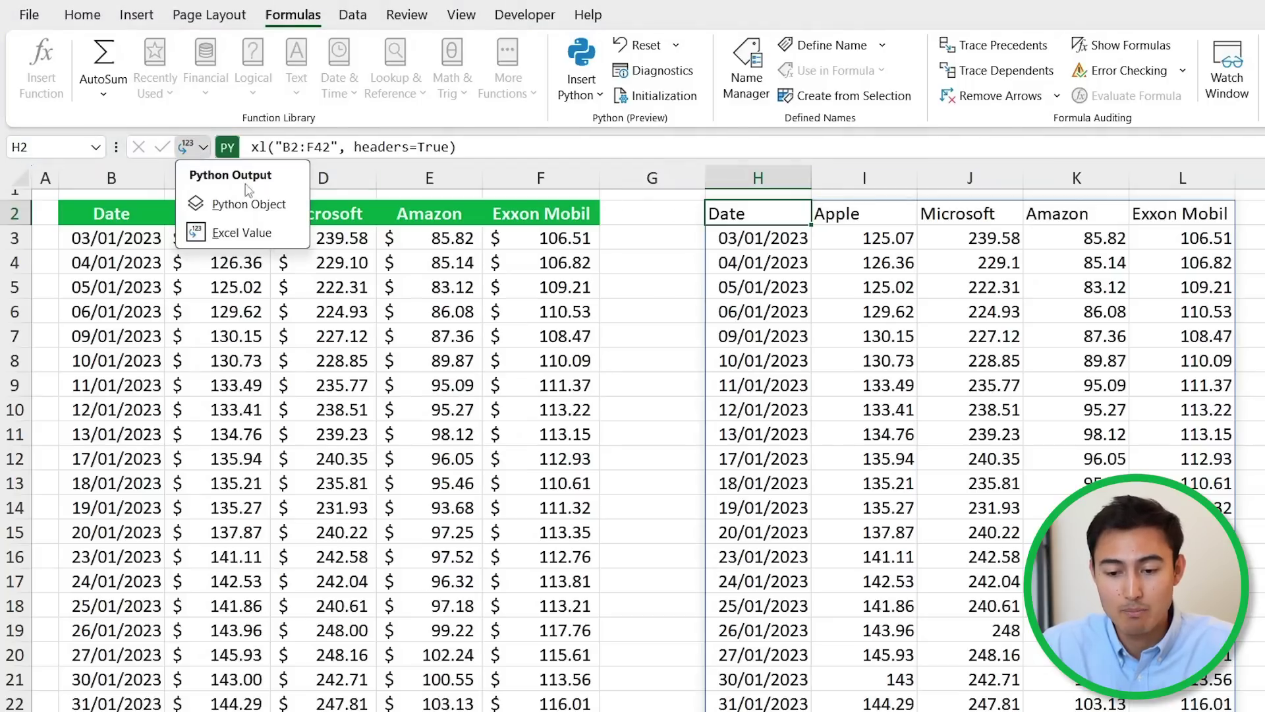
left_click(269, 209)
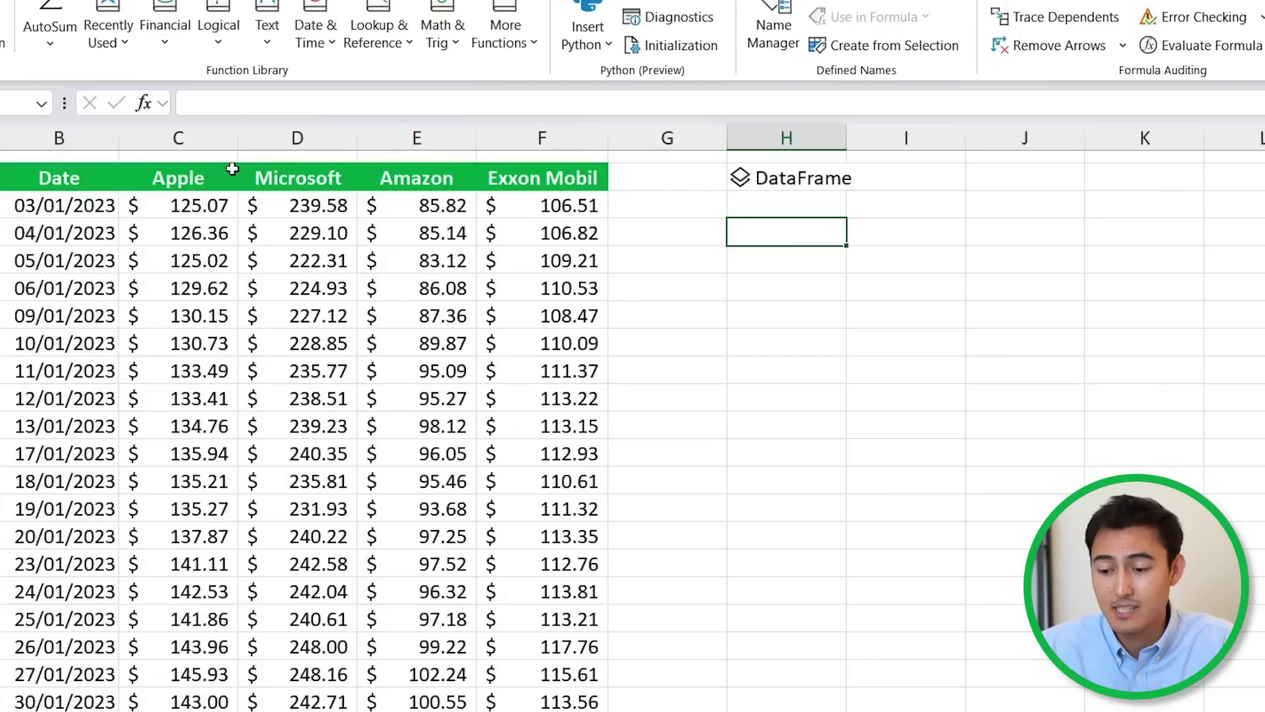
Step: Enter and run Python code xl("H2").describe() in H4 for summary statistics
type("=")
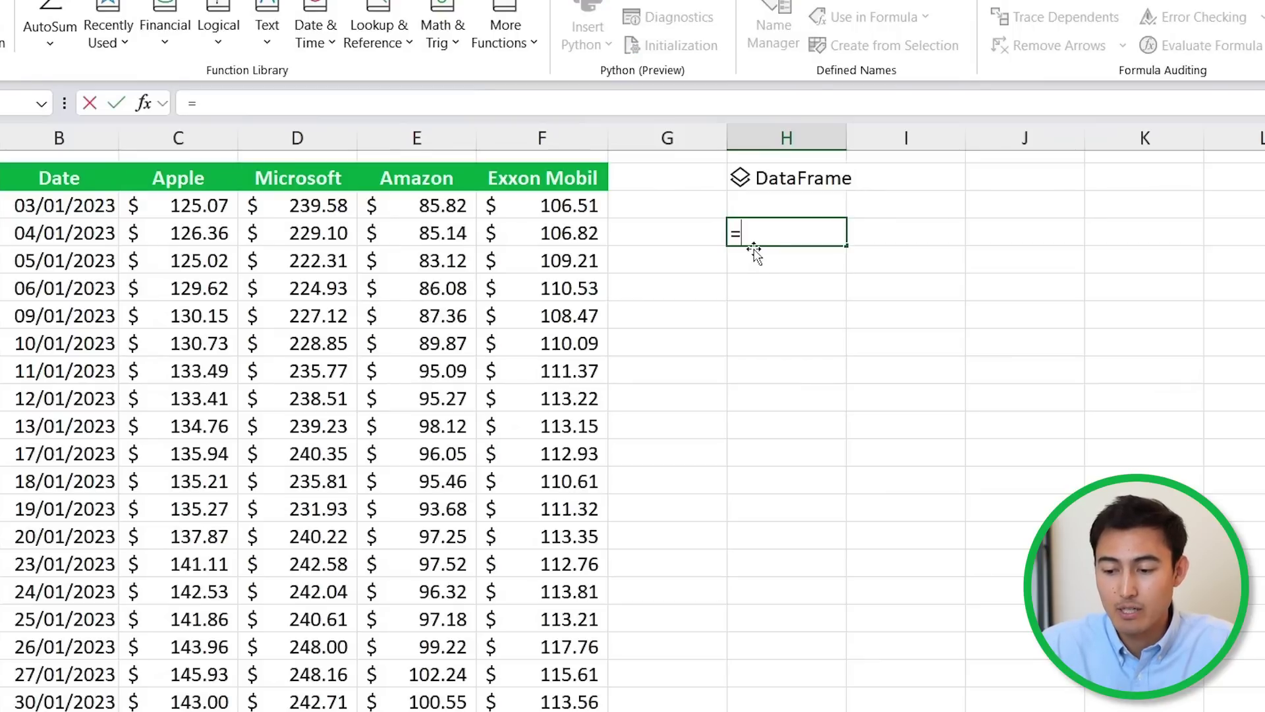
type("py")
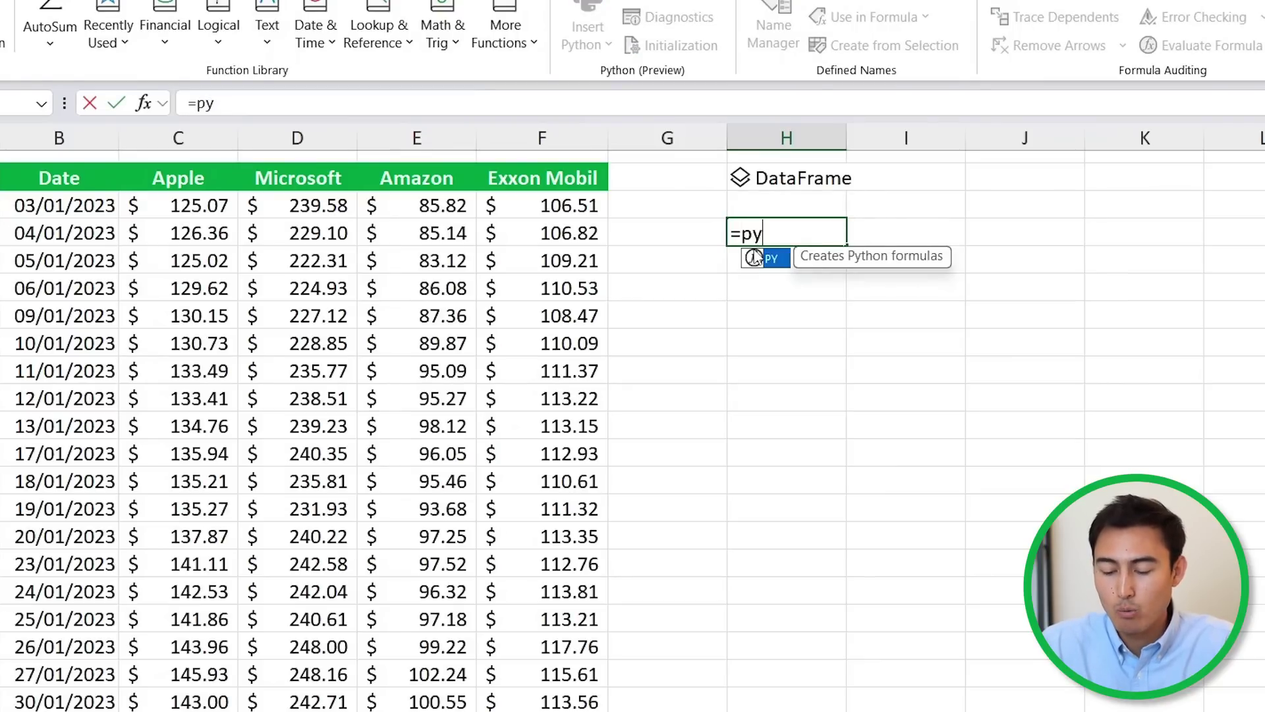
double_click(757, 258)
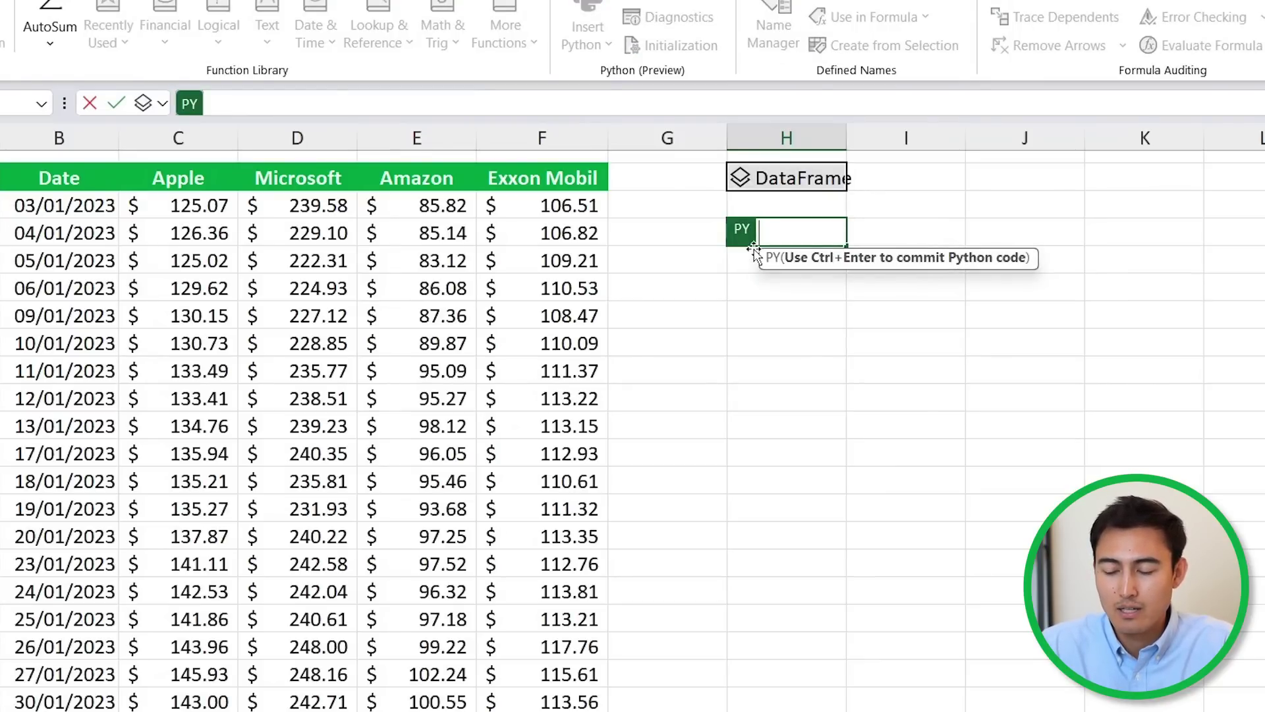
left_click(798, 178)
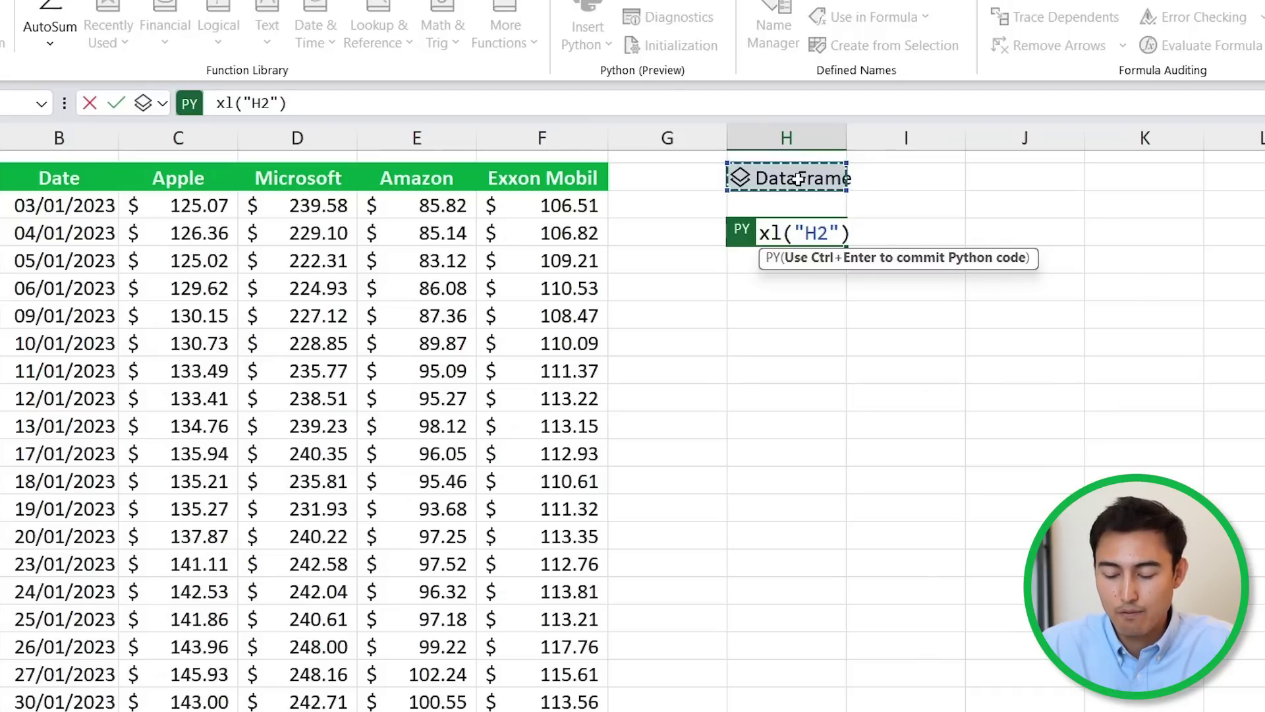
type(".describe(")
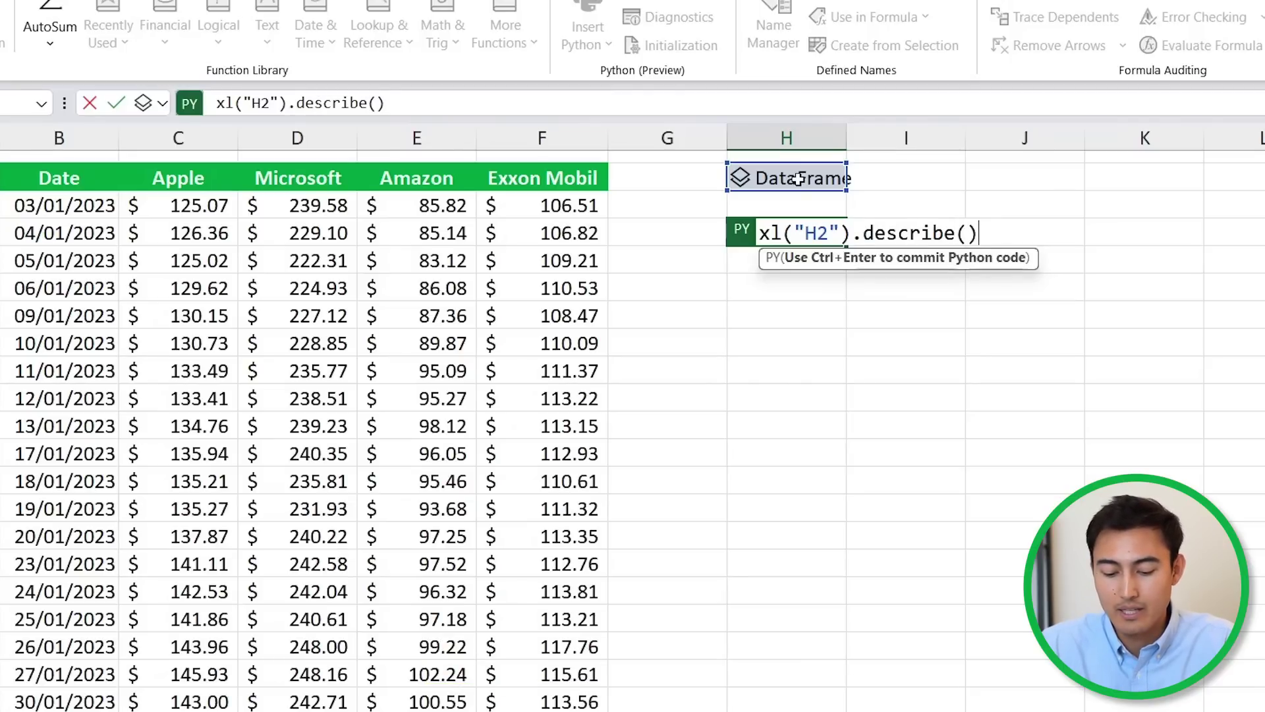
key("ctrl+Return")
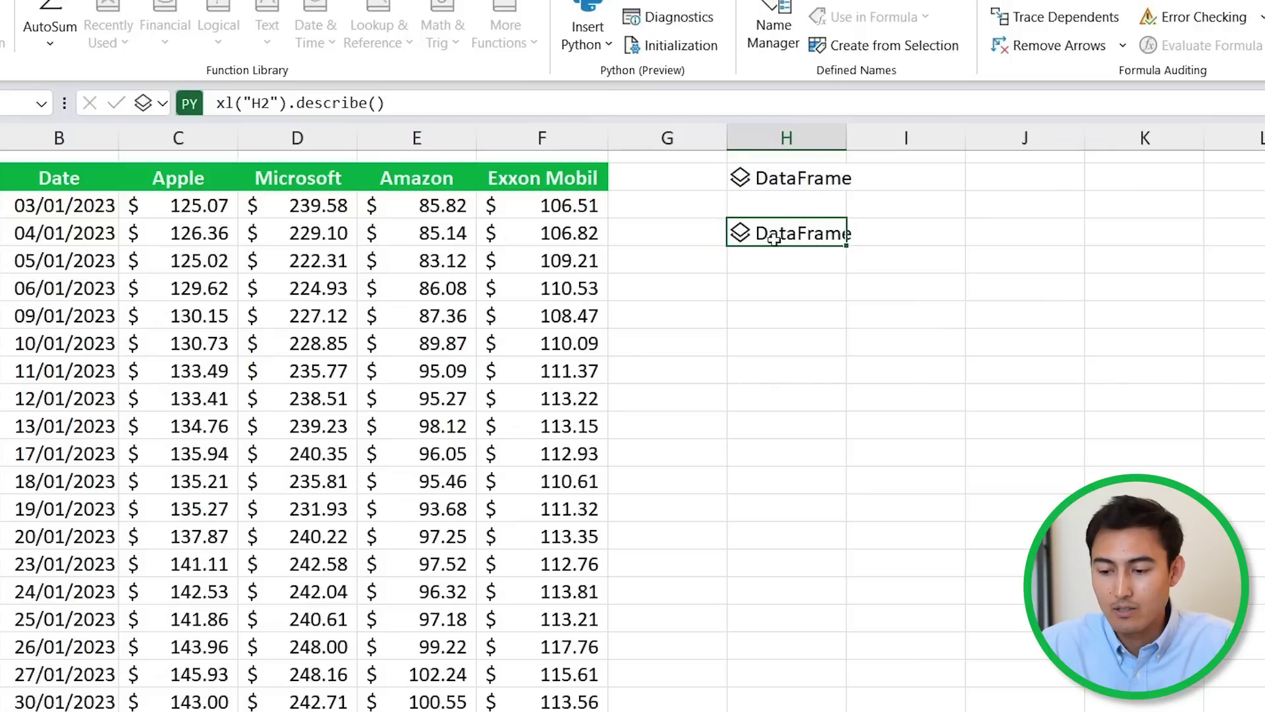
left_click(146, 106)
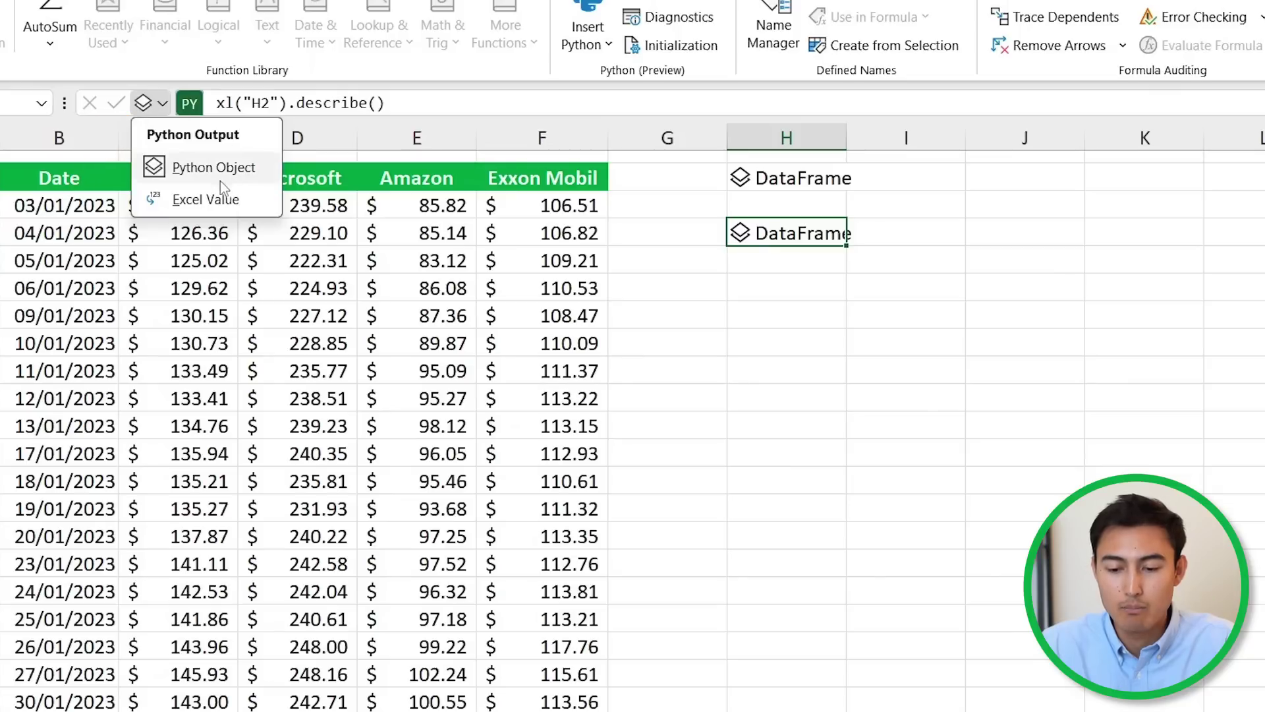
Step: Return the describe() result as Excel values, spilling count, mean, std, min, quartiles and max
left_click(201, 199)
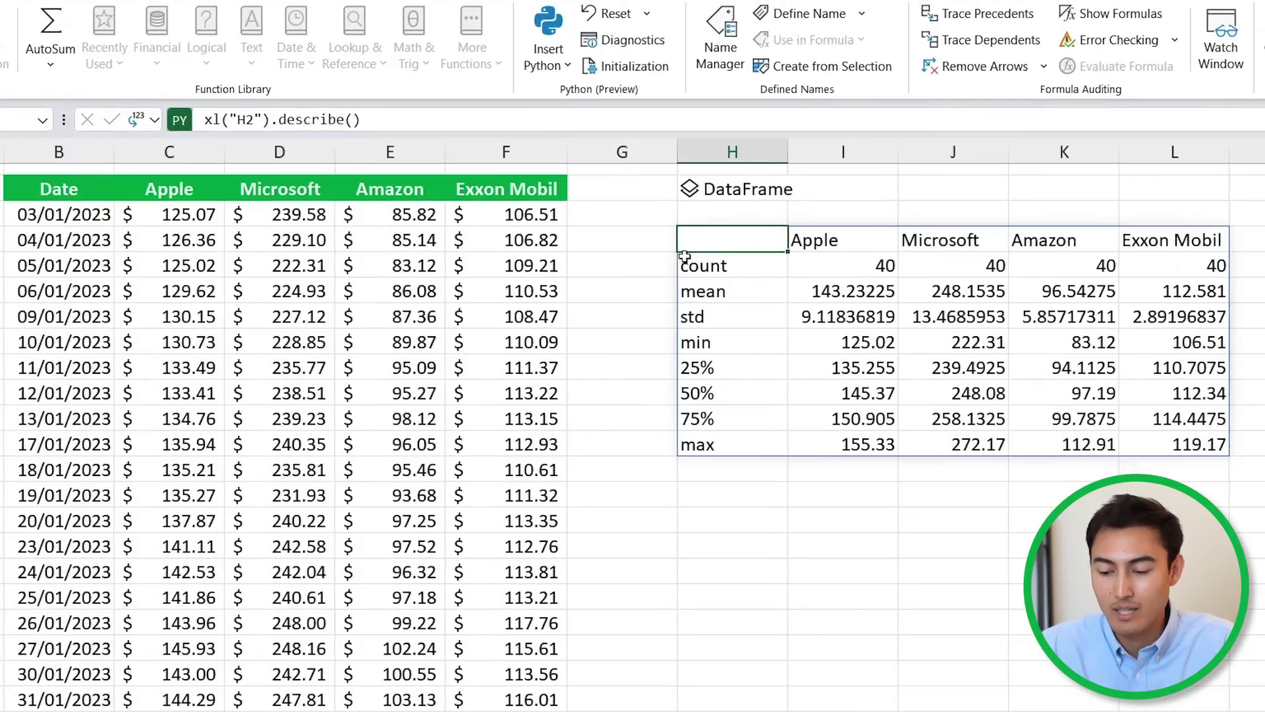
left_click(739, 290)
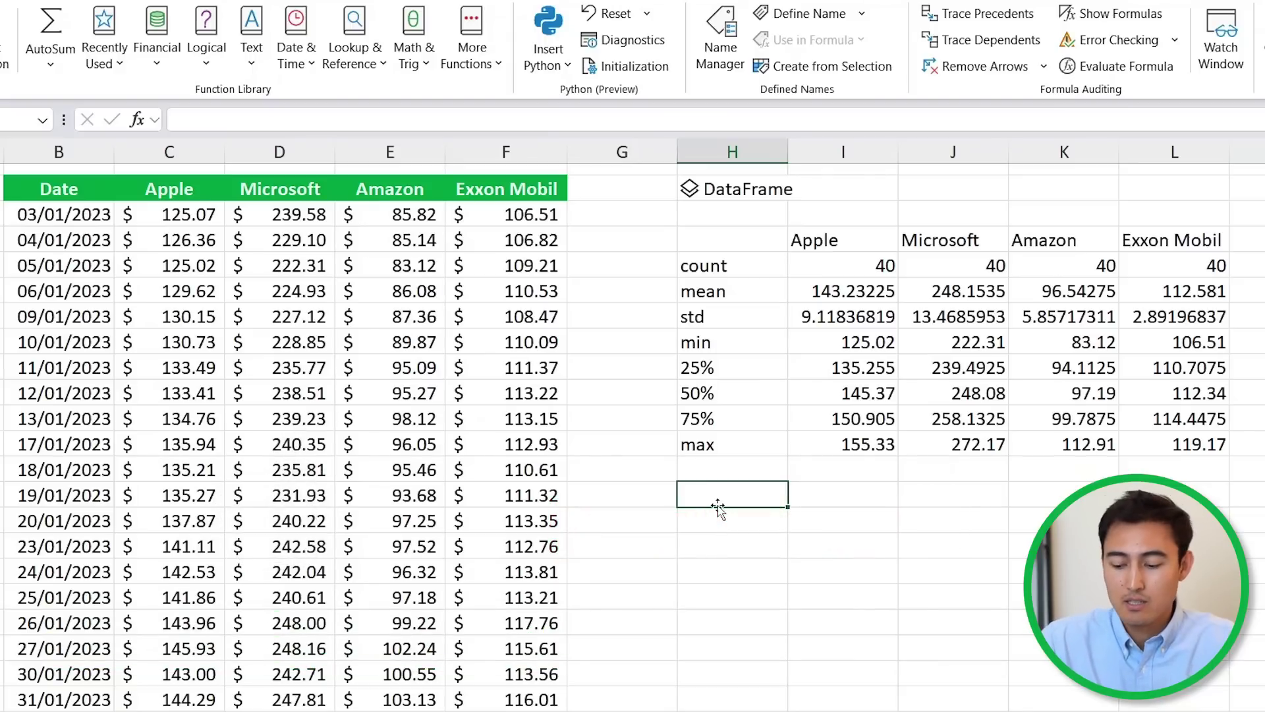
Step: Add a Python cell in H13 running xl("H2").corr()
type("=")
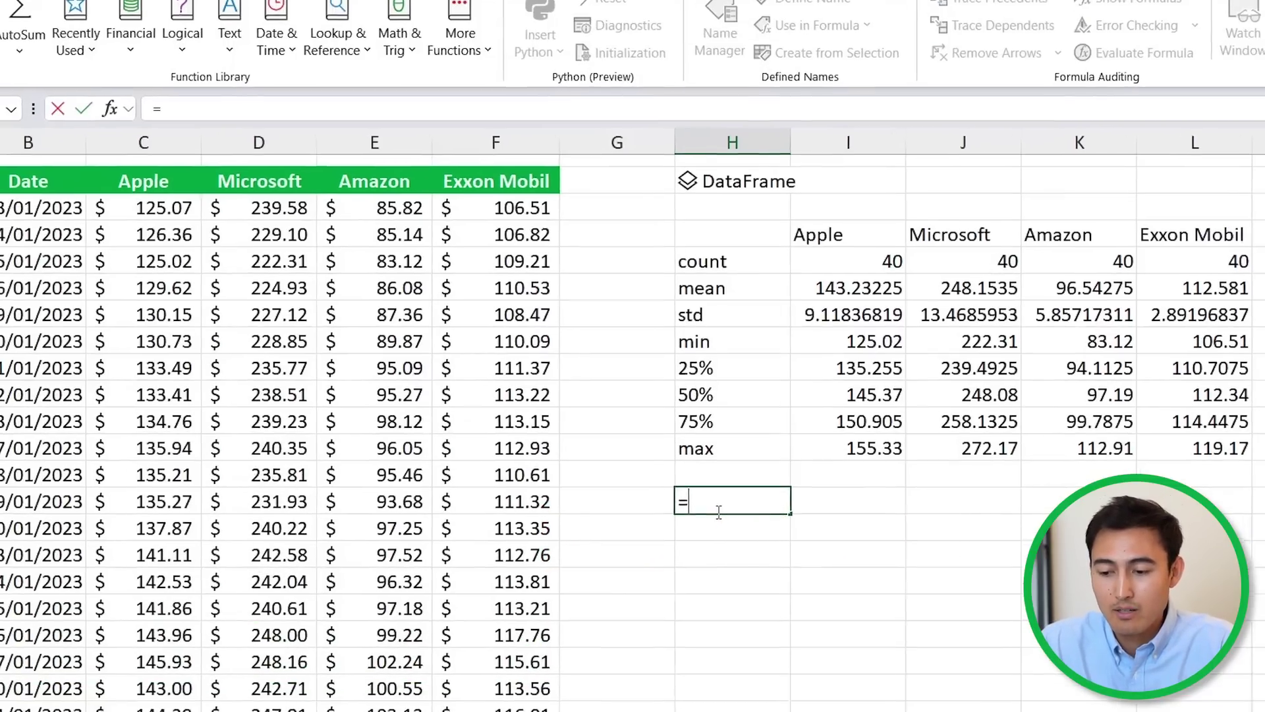
type("py")
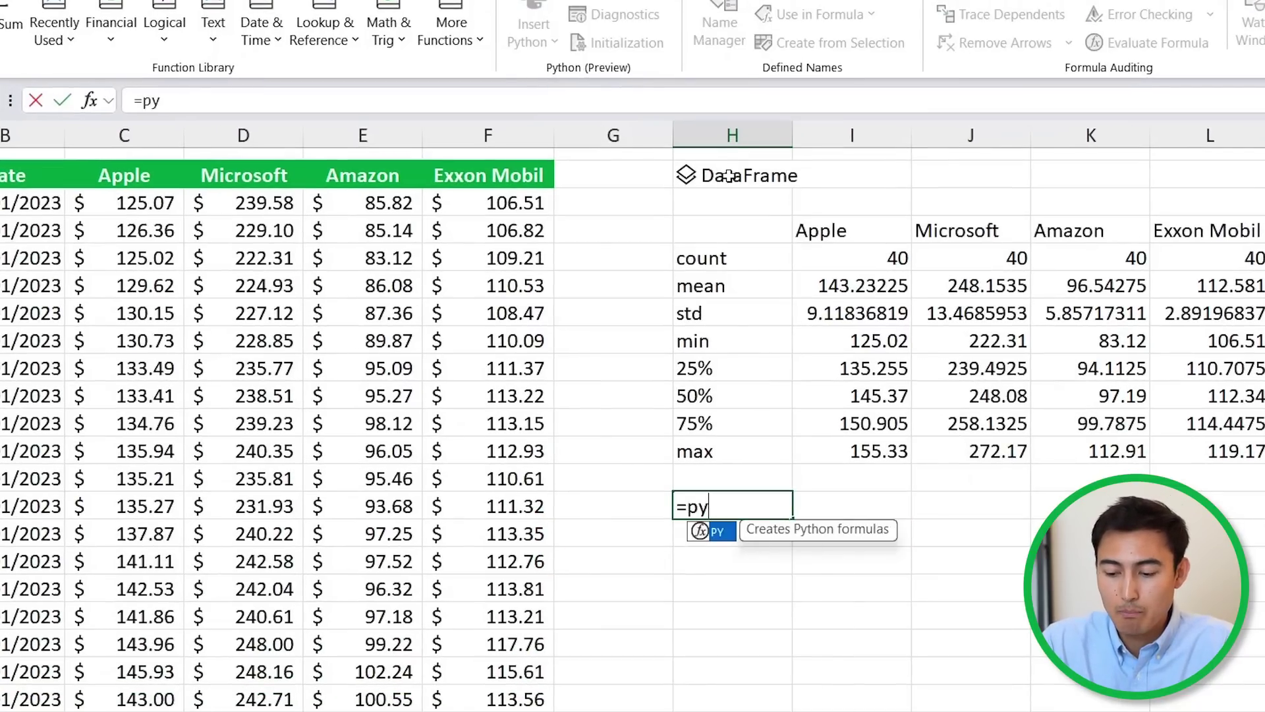
key("Tab")
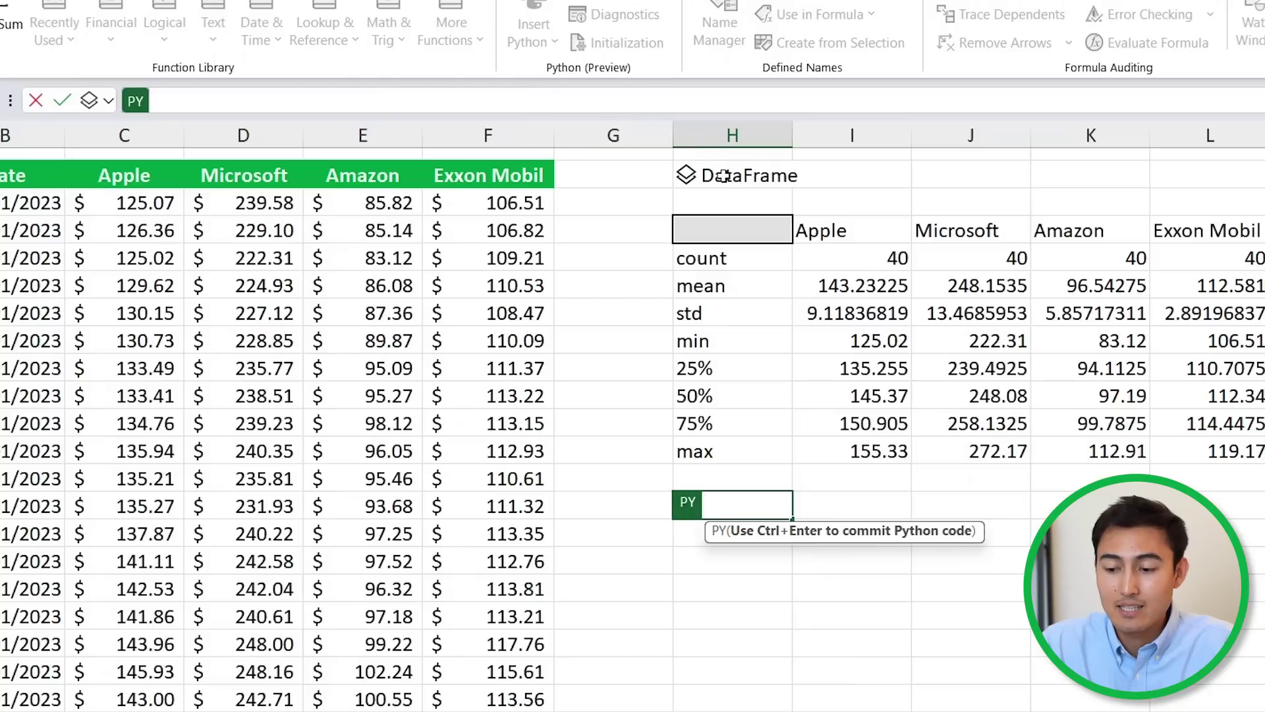
left_click(723, 175)
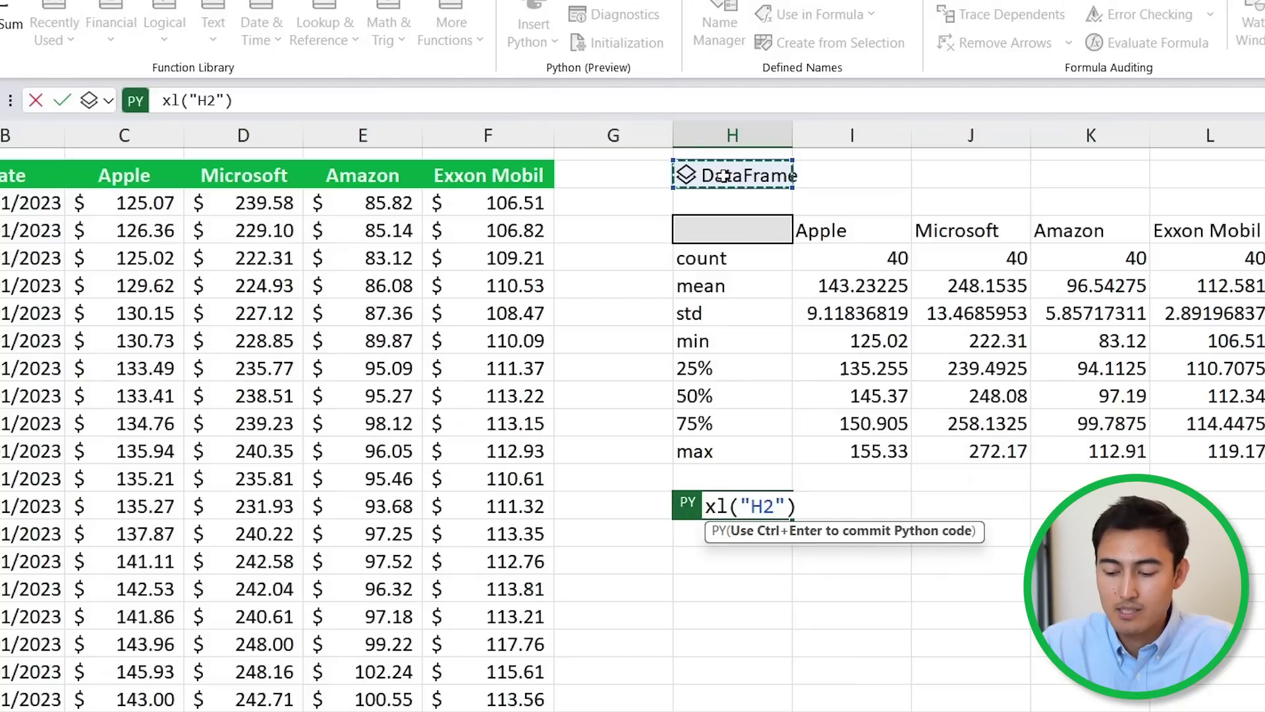
type(".corr(")
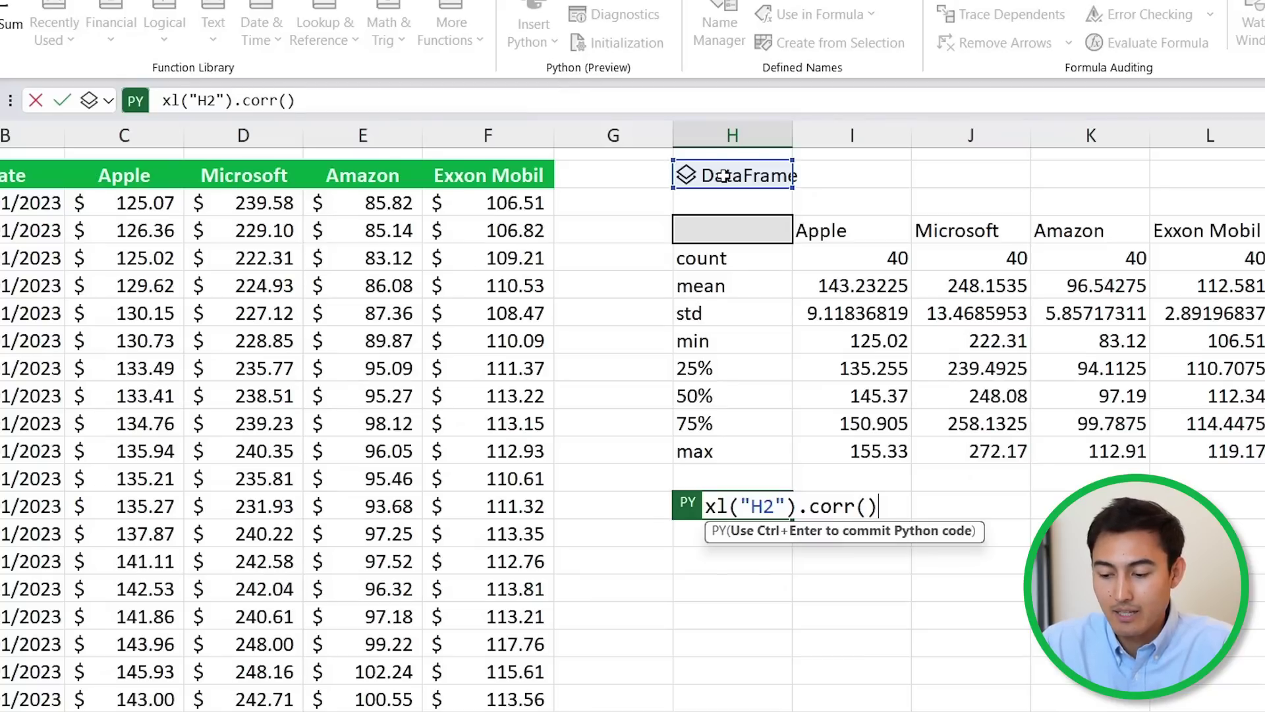
key("ctrl+Return")
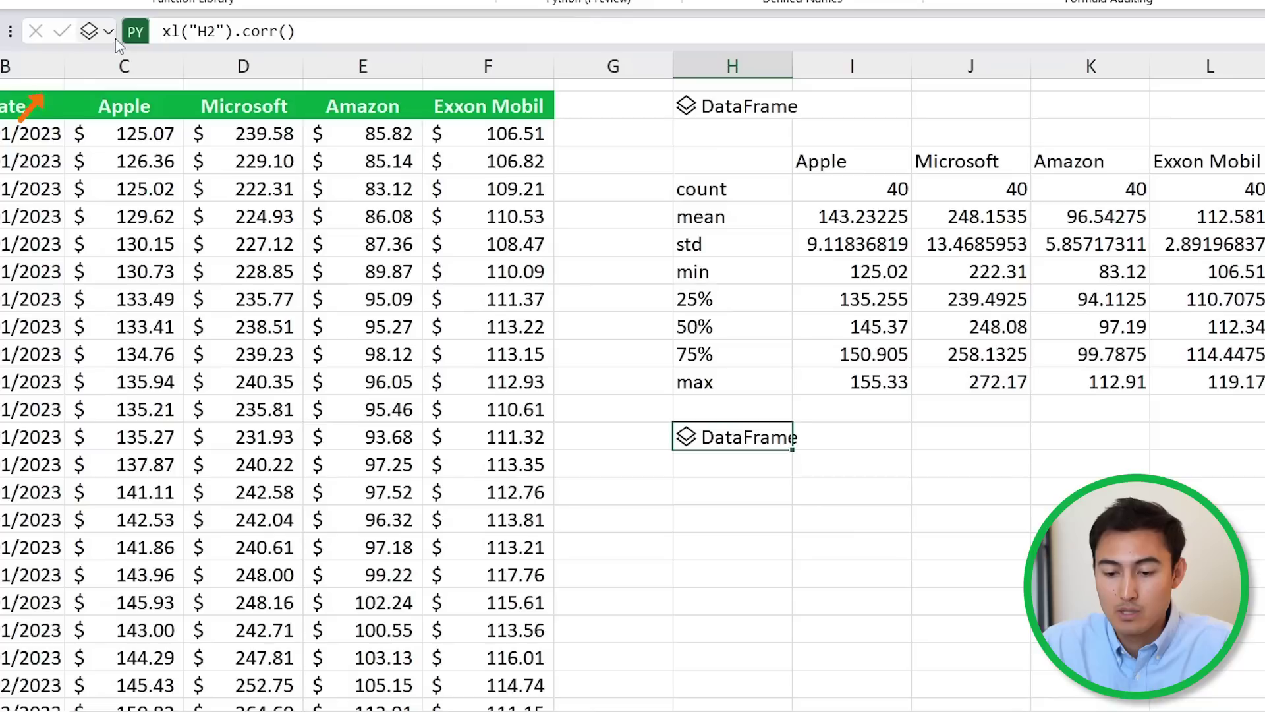
Step: Spill the correlation matrix as Excel values, noting Apple's self-correlation and weaker Exxon Mobil link
left_click(86, 105)
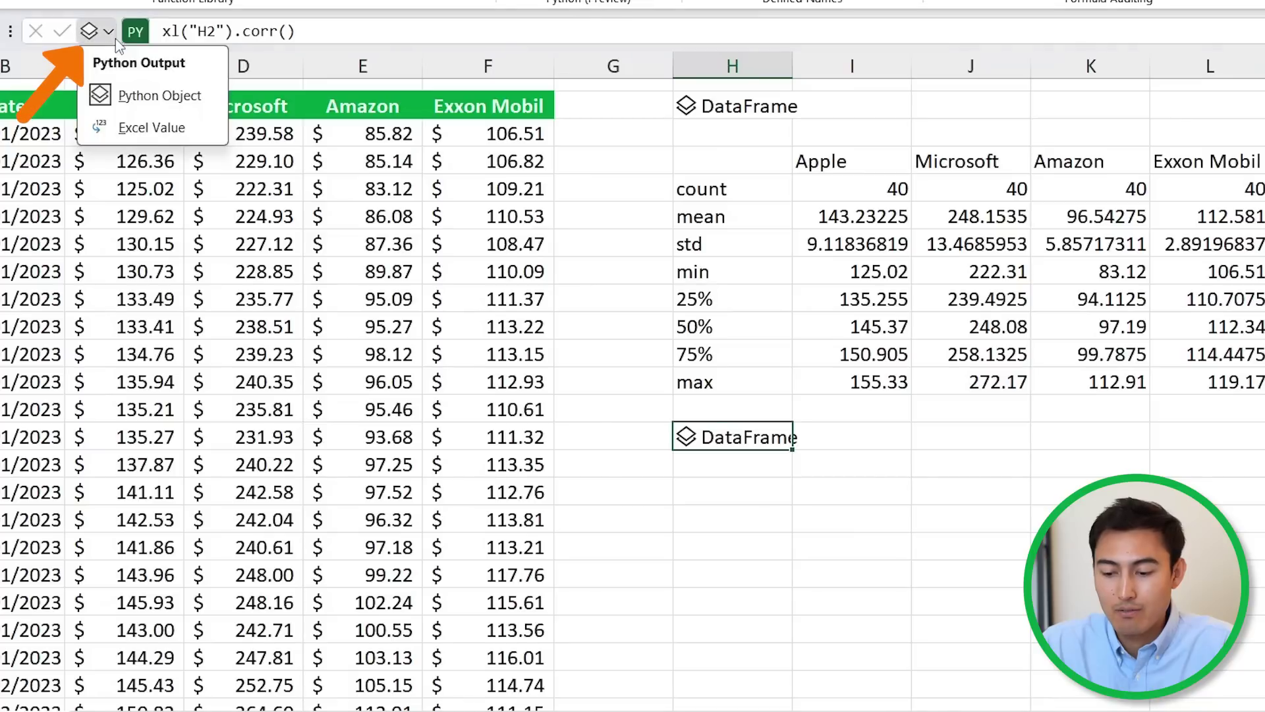
left_click(160, 129)
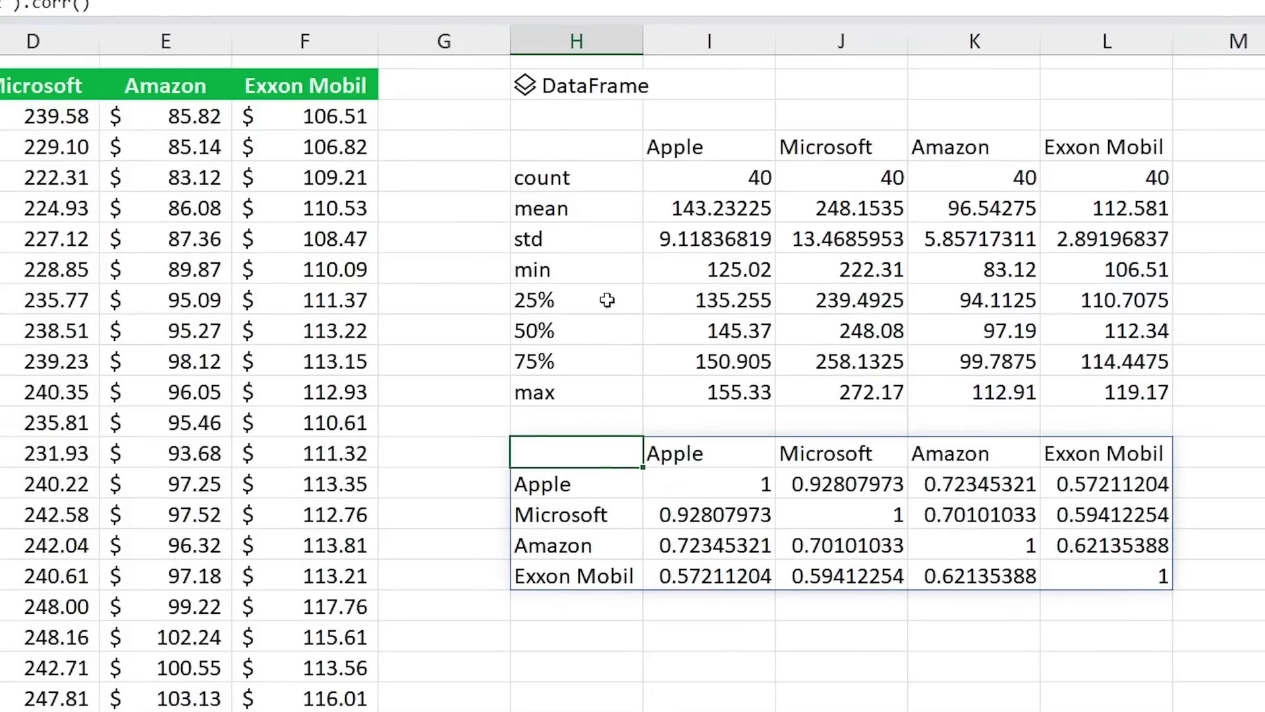
left_click(728, 482)
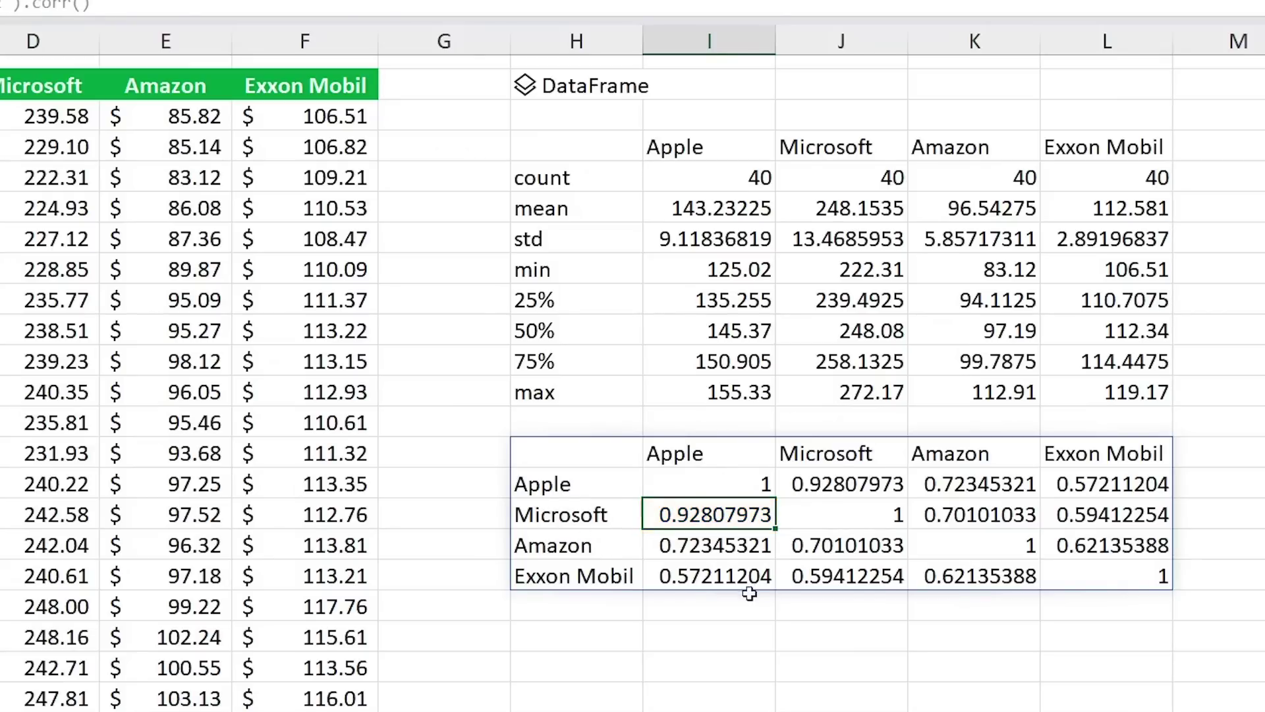
left_click(688, 580)
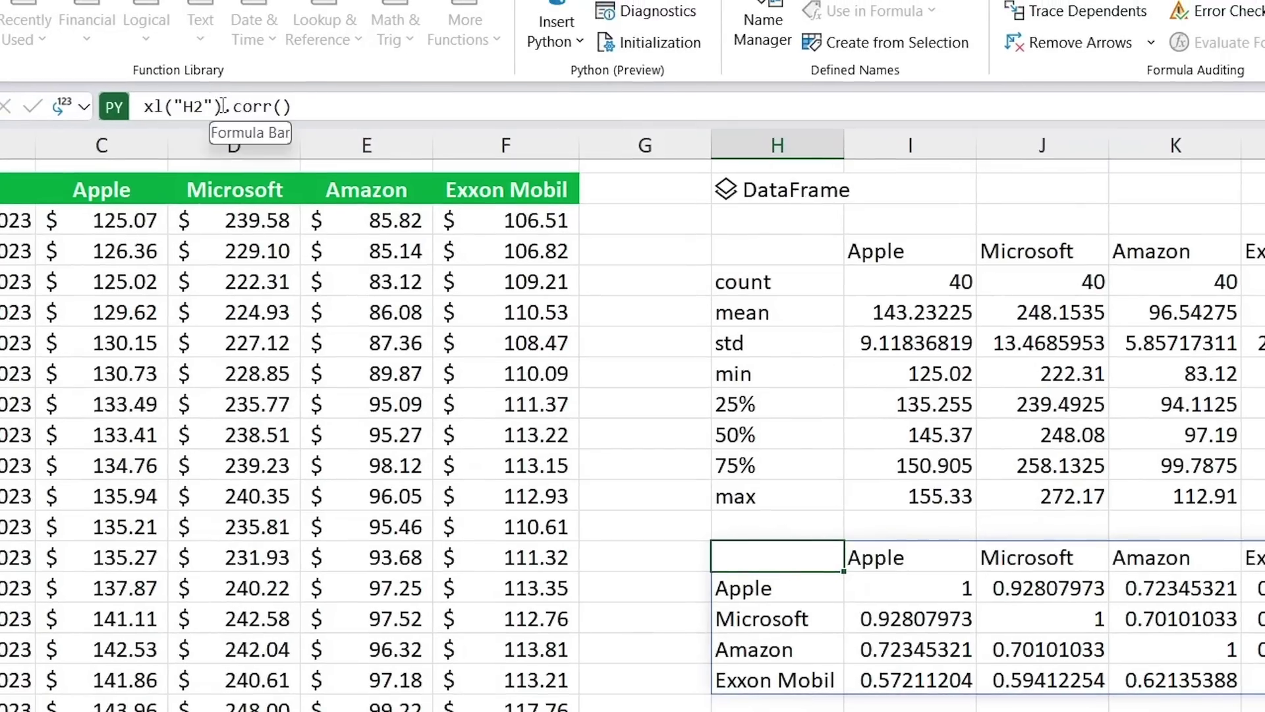
Step: Limit the correlation code to [["Apple","Microsoft"]], giving a 2×2 matrix at 0.928
left_click(270, 50)
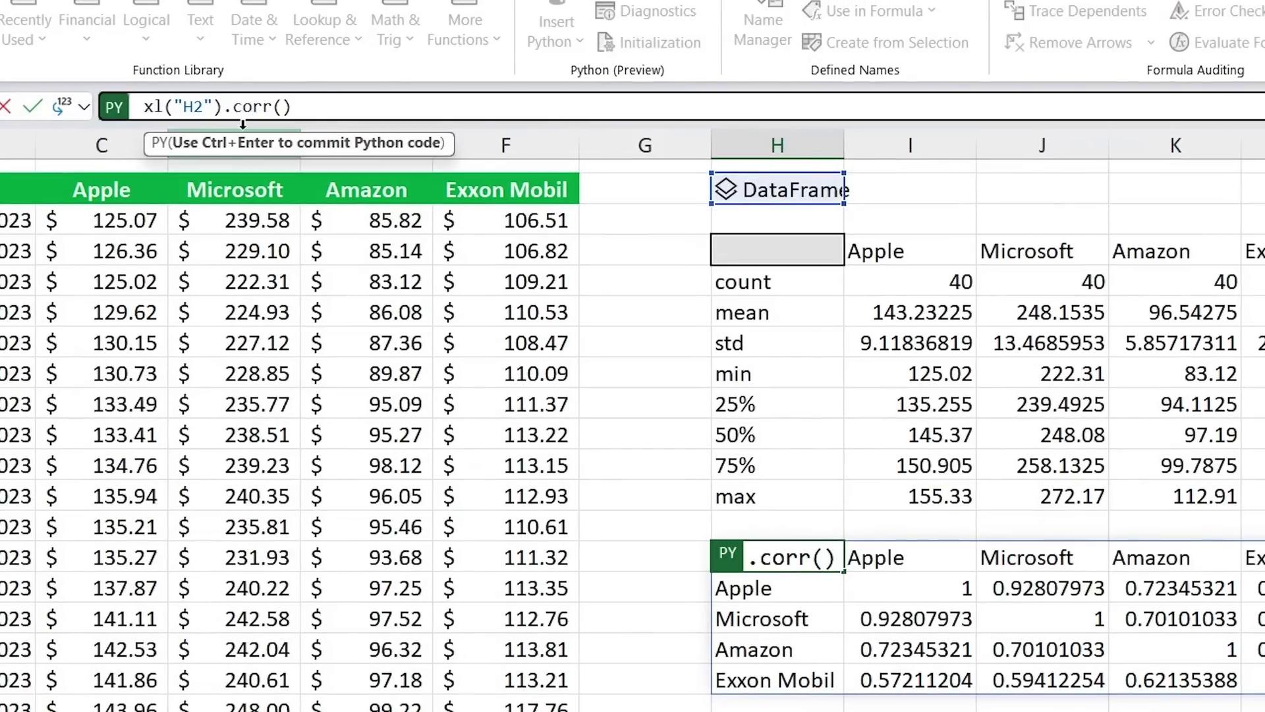
type("[[")
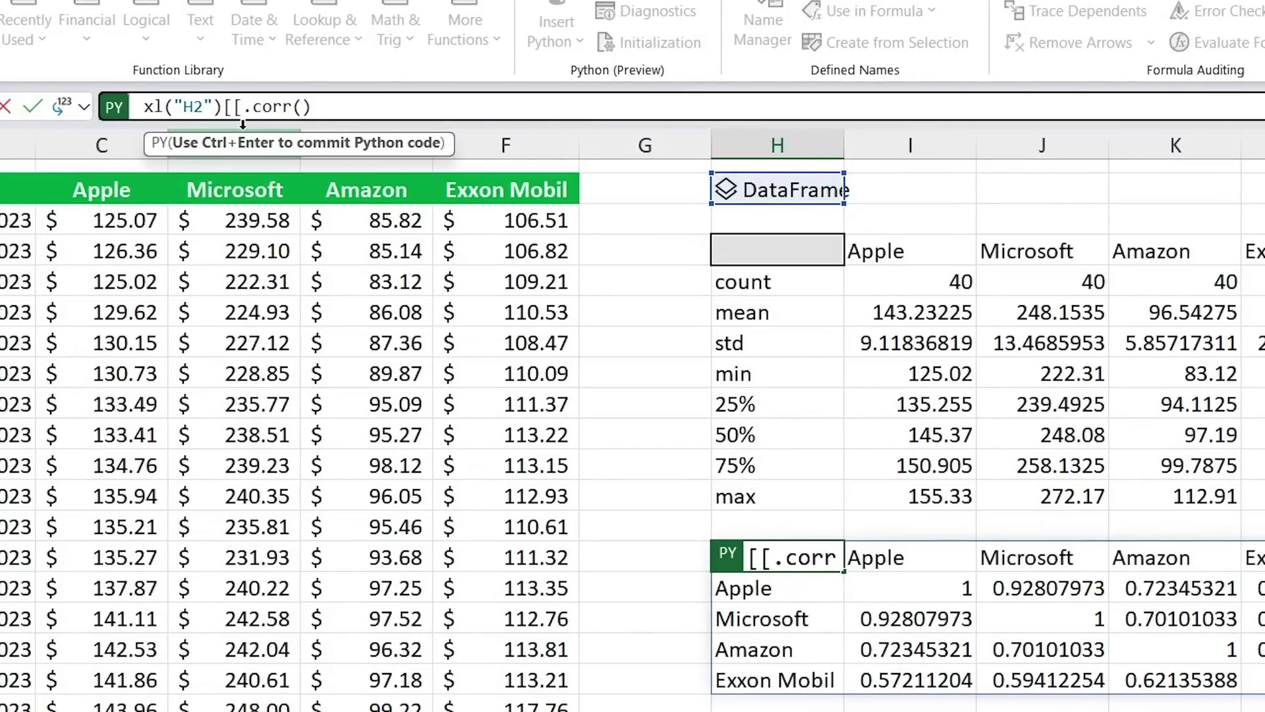
type("\"Apple")
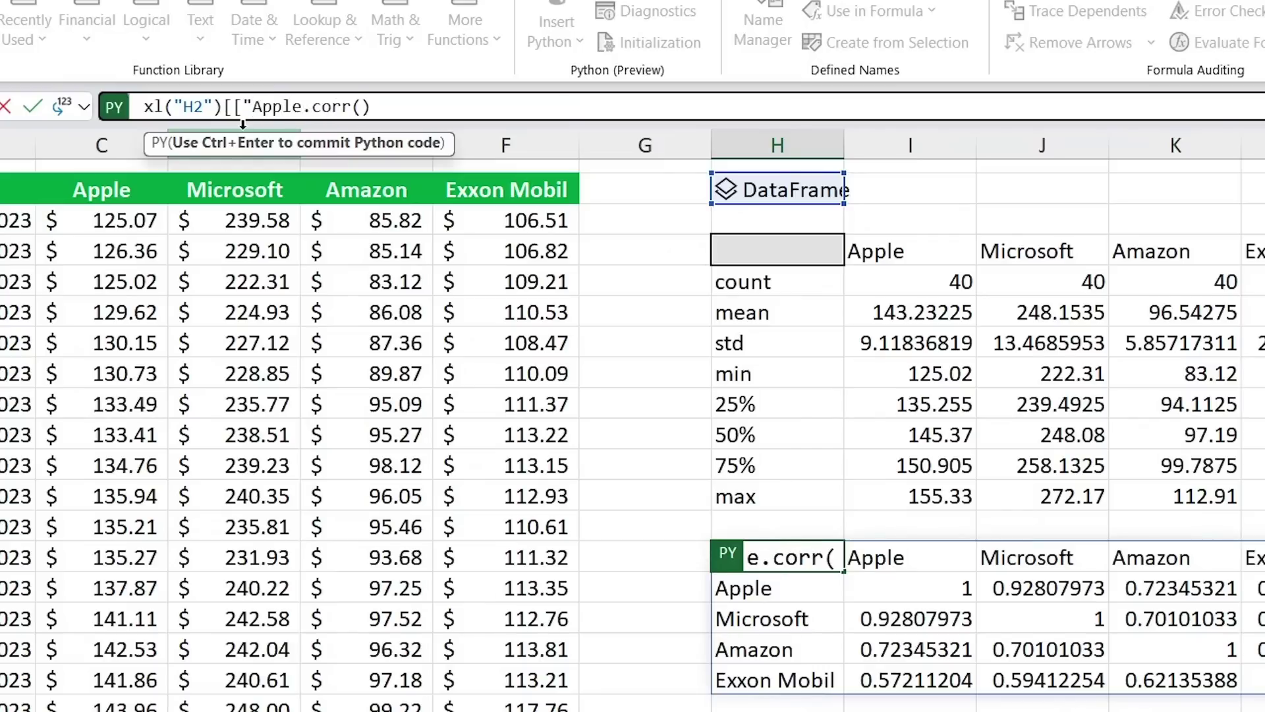
type("\",")
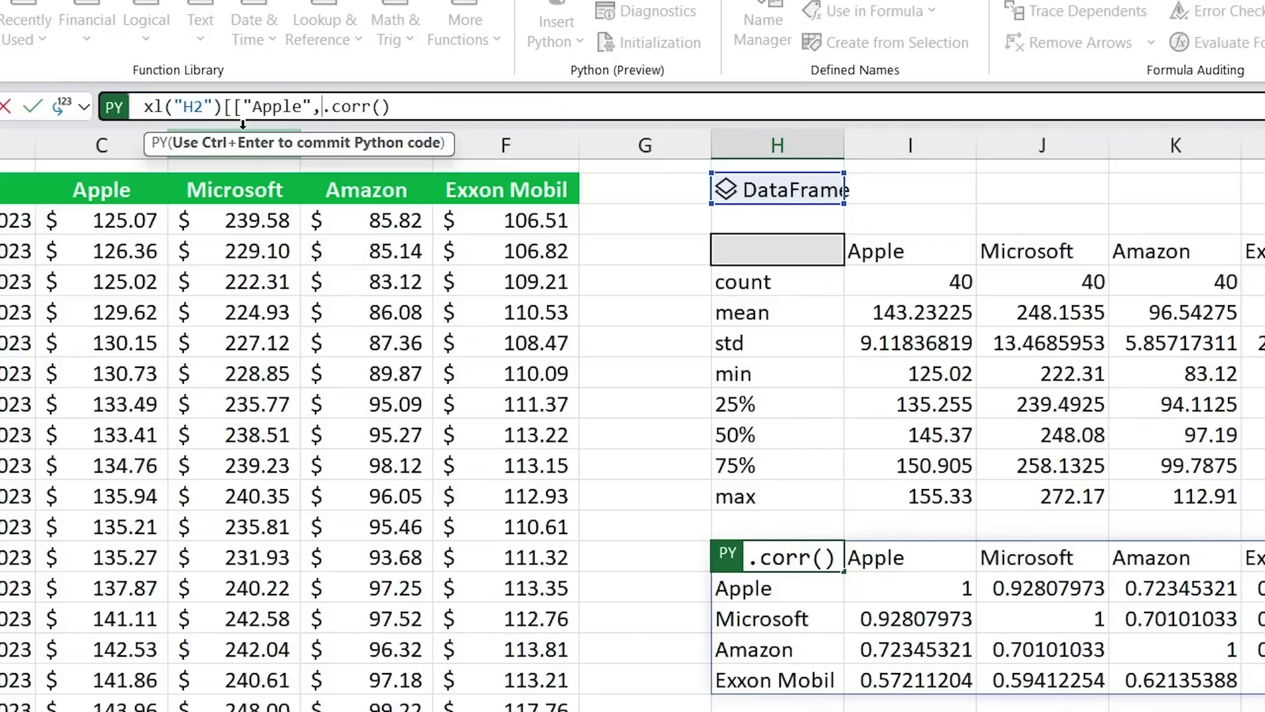
type("\"Microsoft")
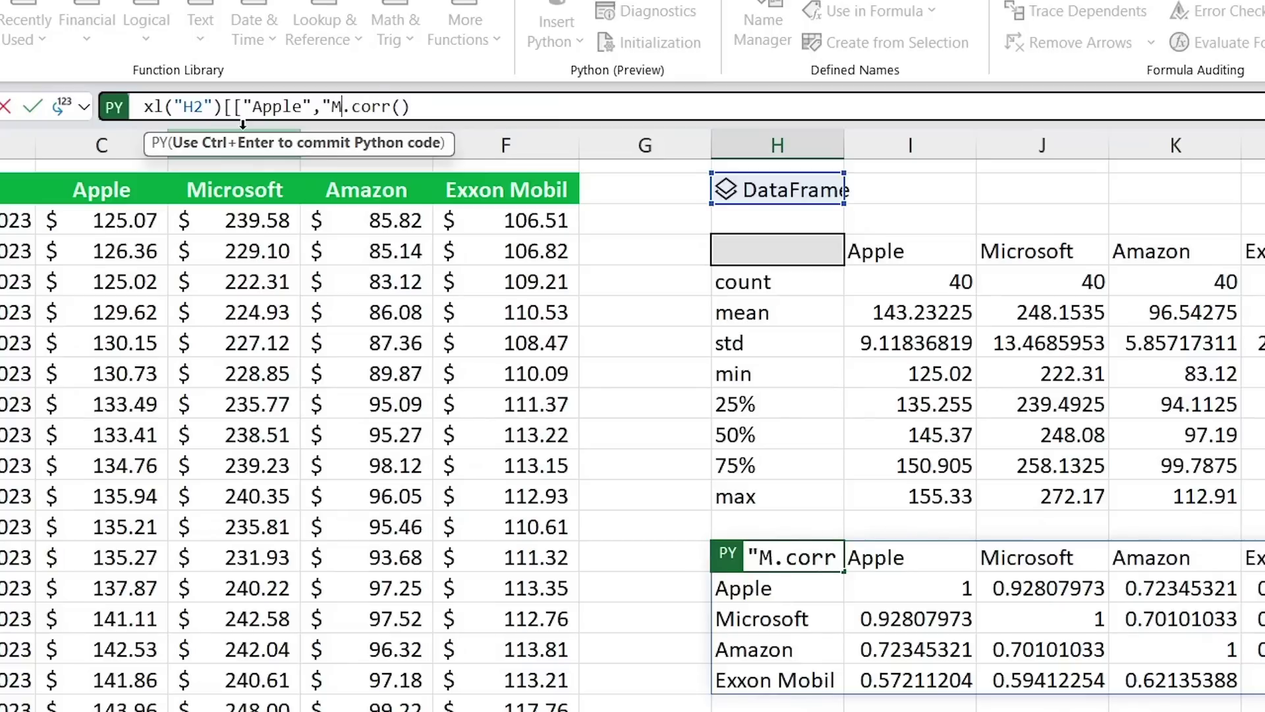
type("\"")
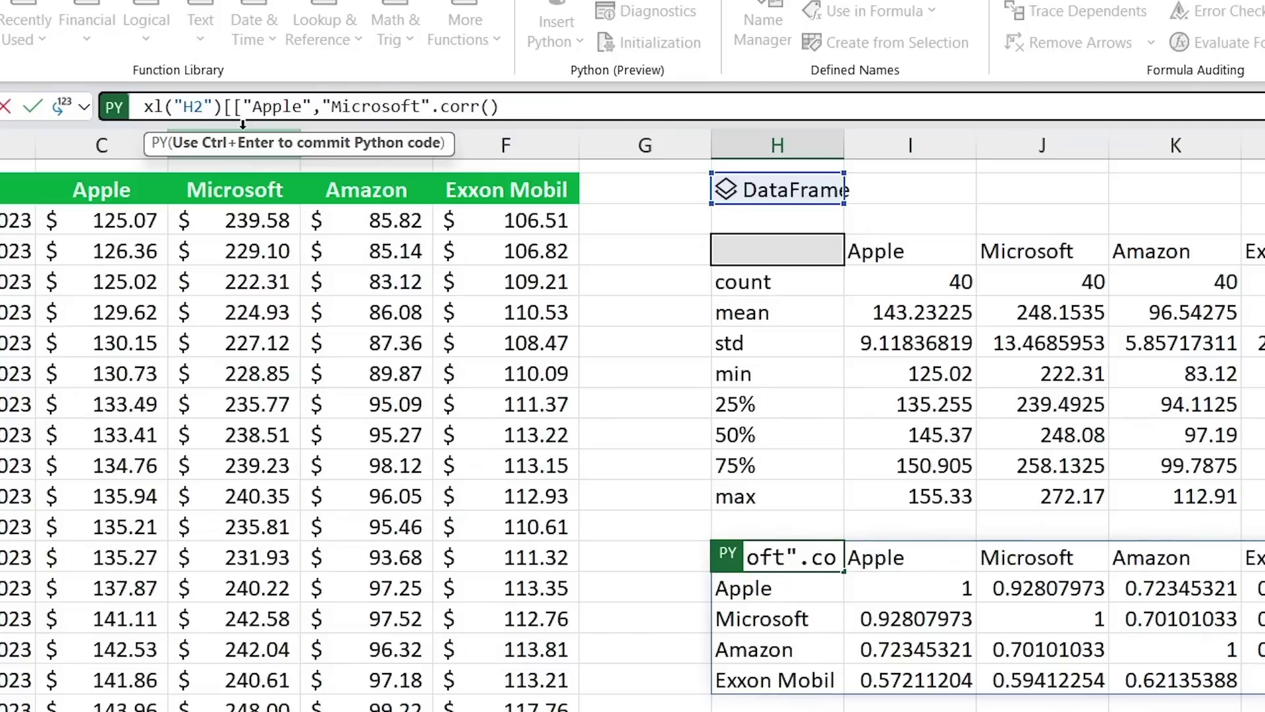
type("]].")
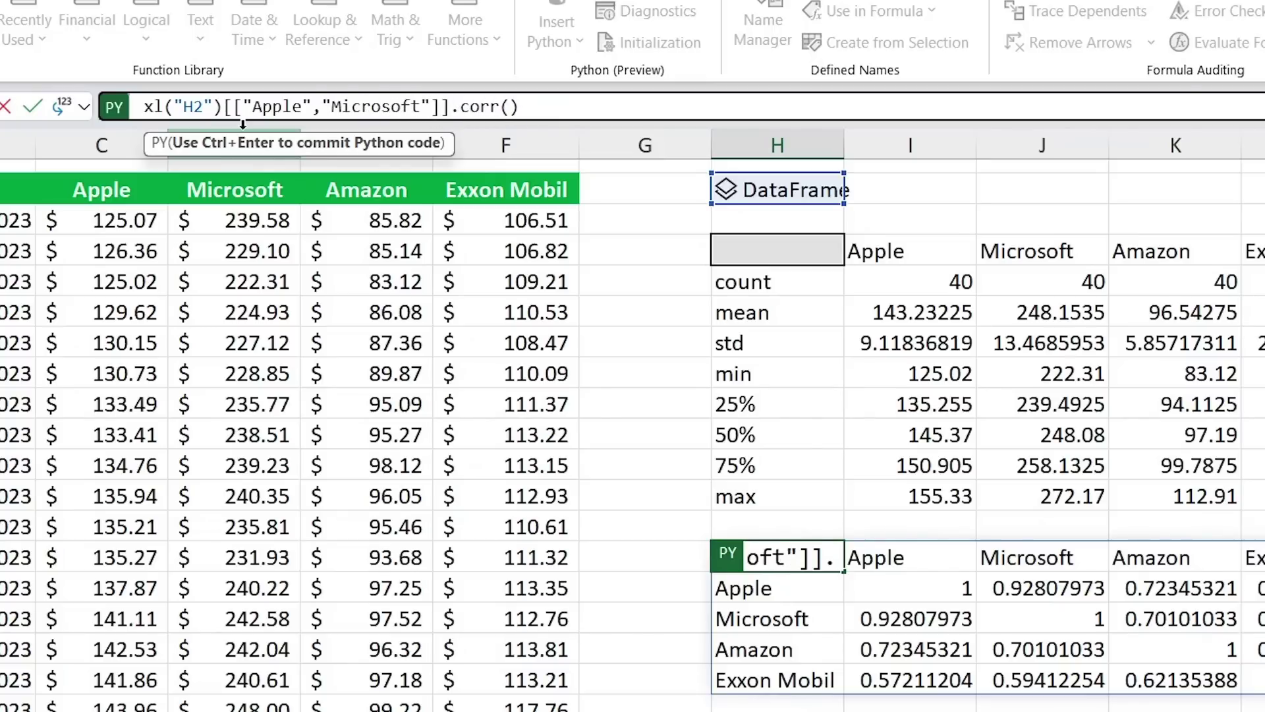
key("ctrl+Return")
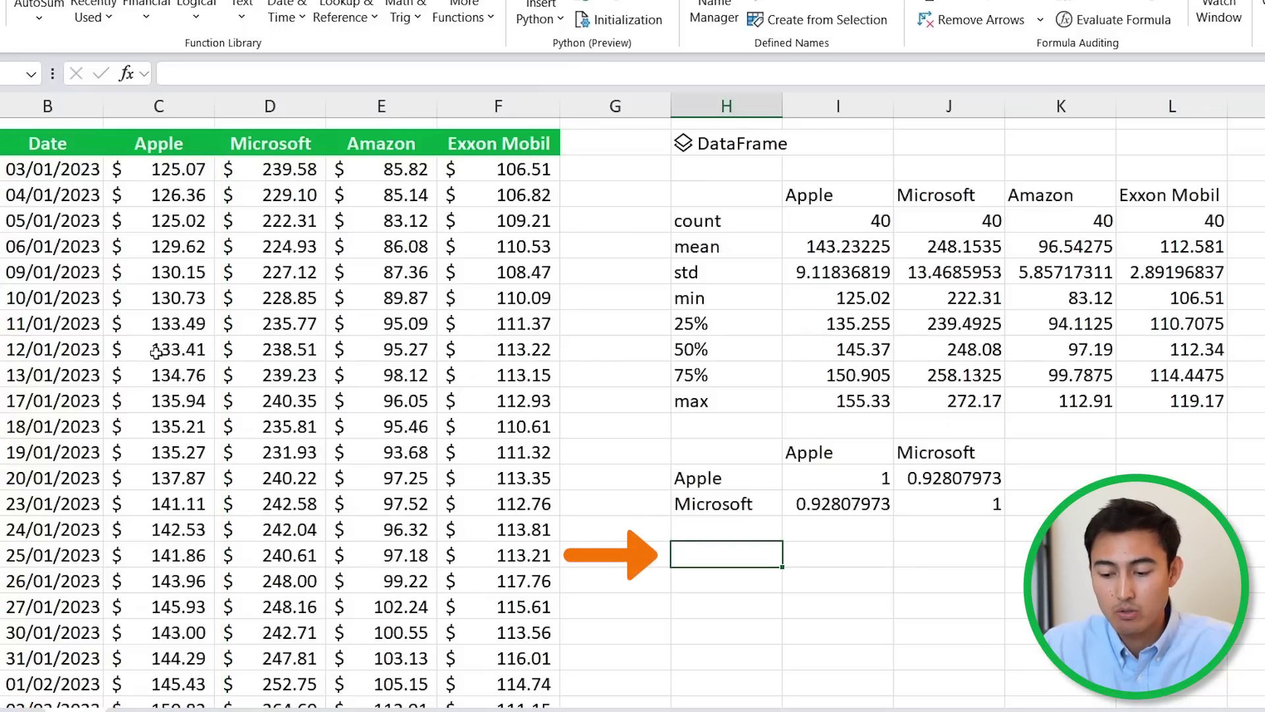
Step: Enter and run Python code xl("H2").plot(x="Date",y="Apple") below the correlation table
type("=py")
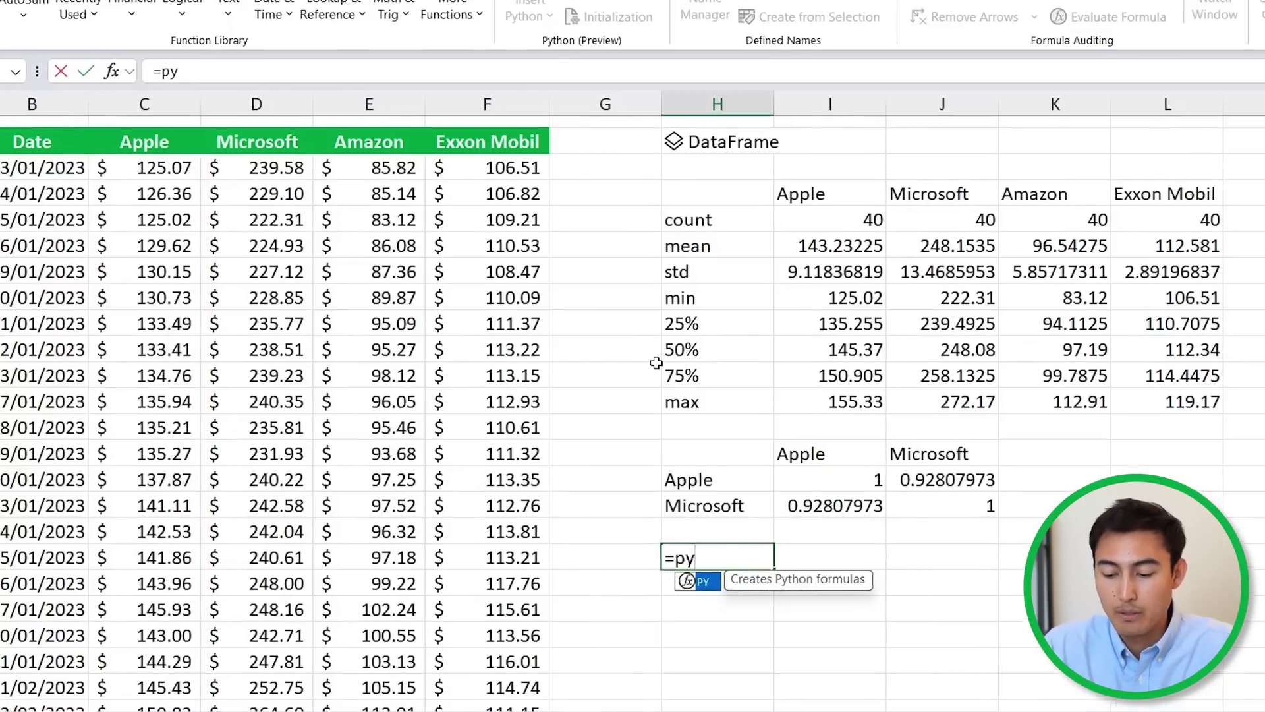
key("Tab")
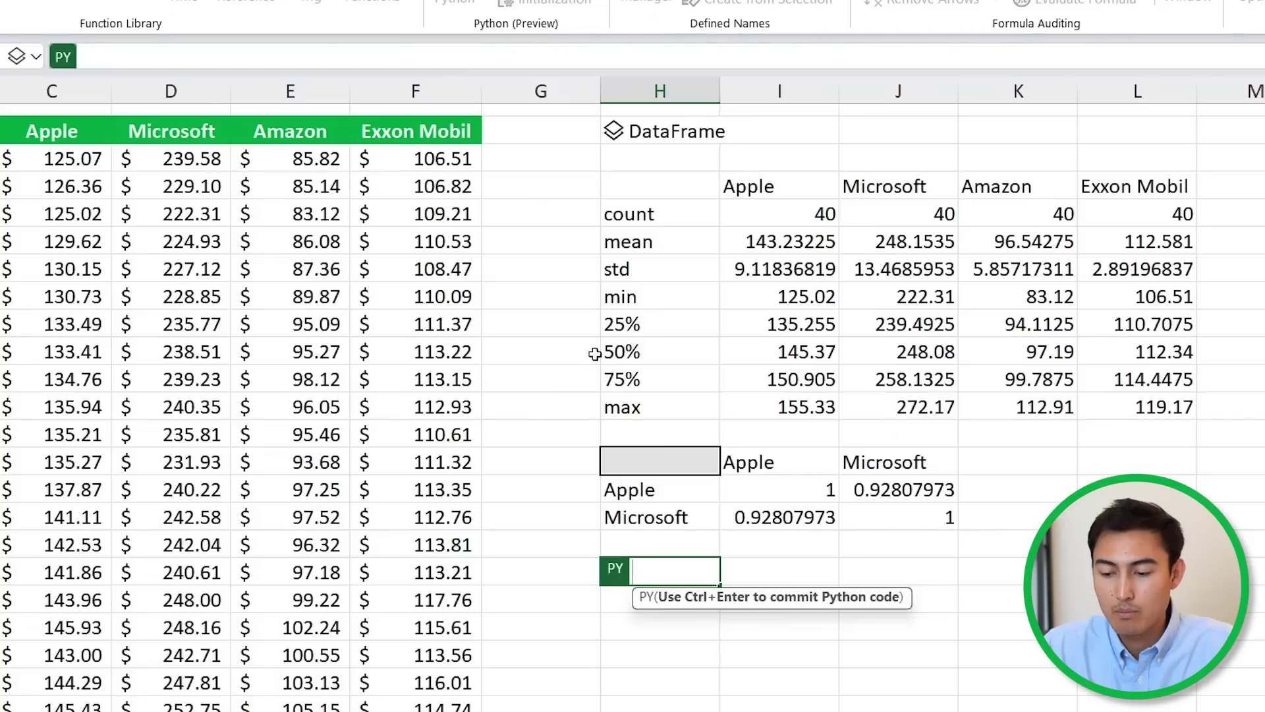
left_click(649, 140)
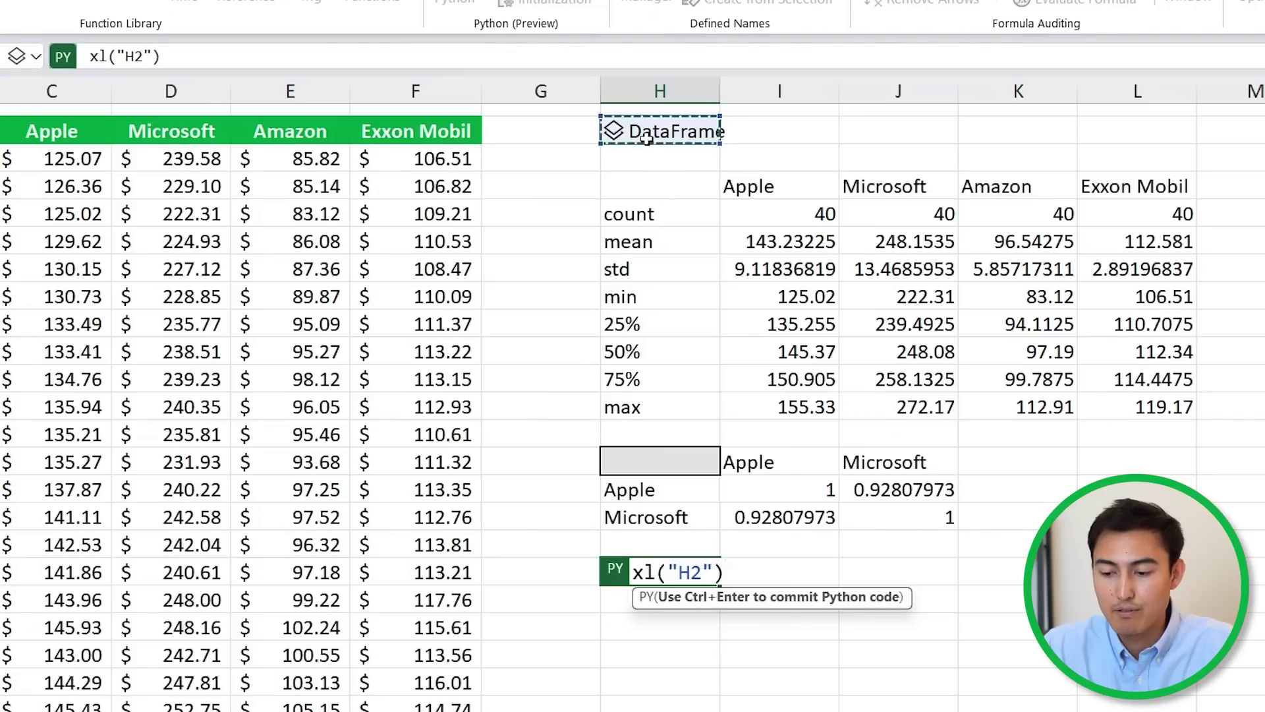
type(".plot(x=")
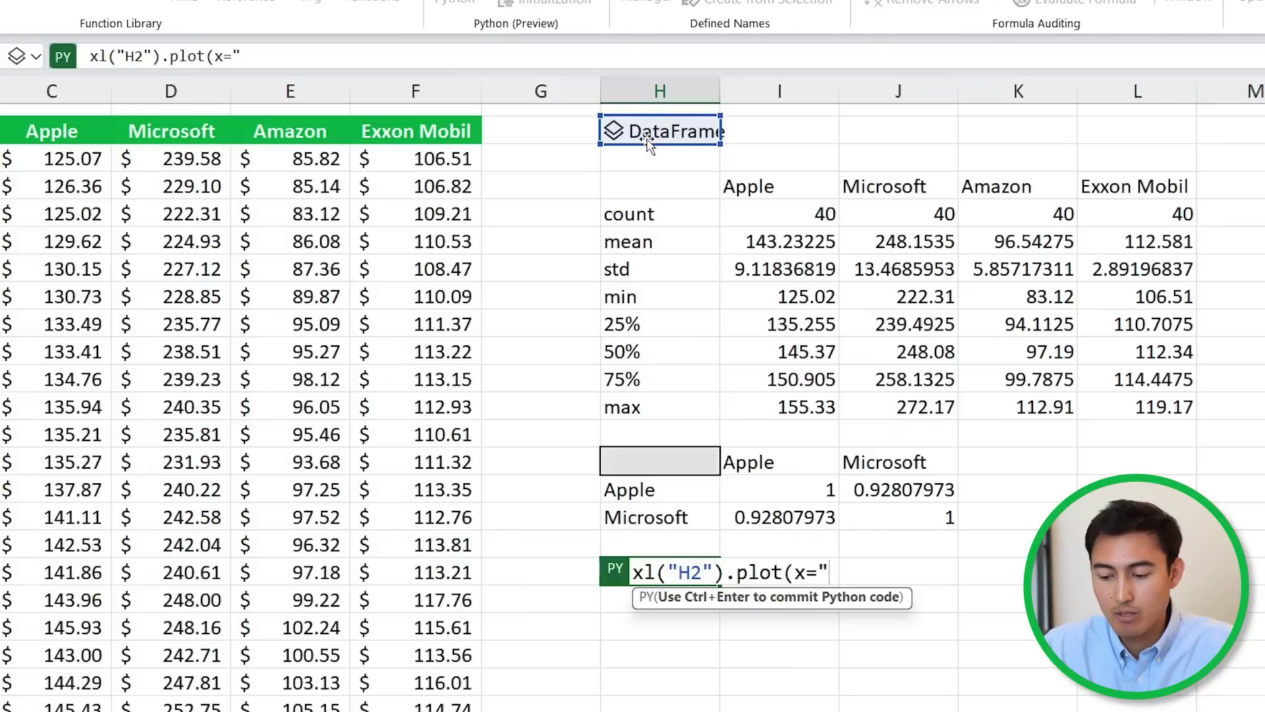
type("Date")
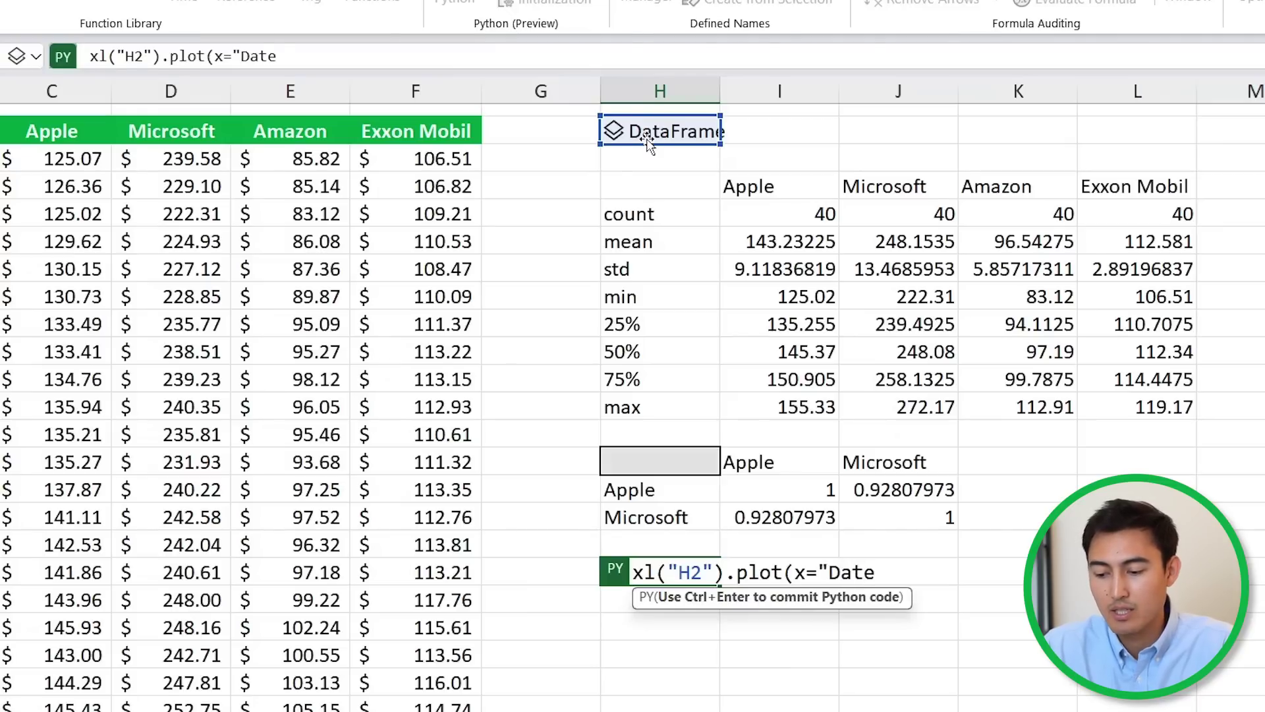
type("\",")
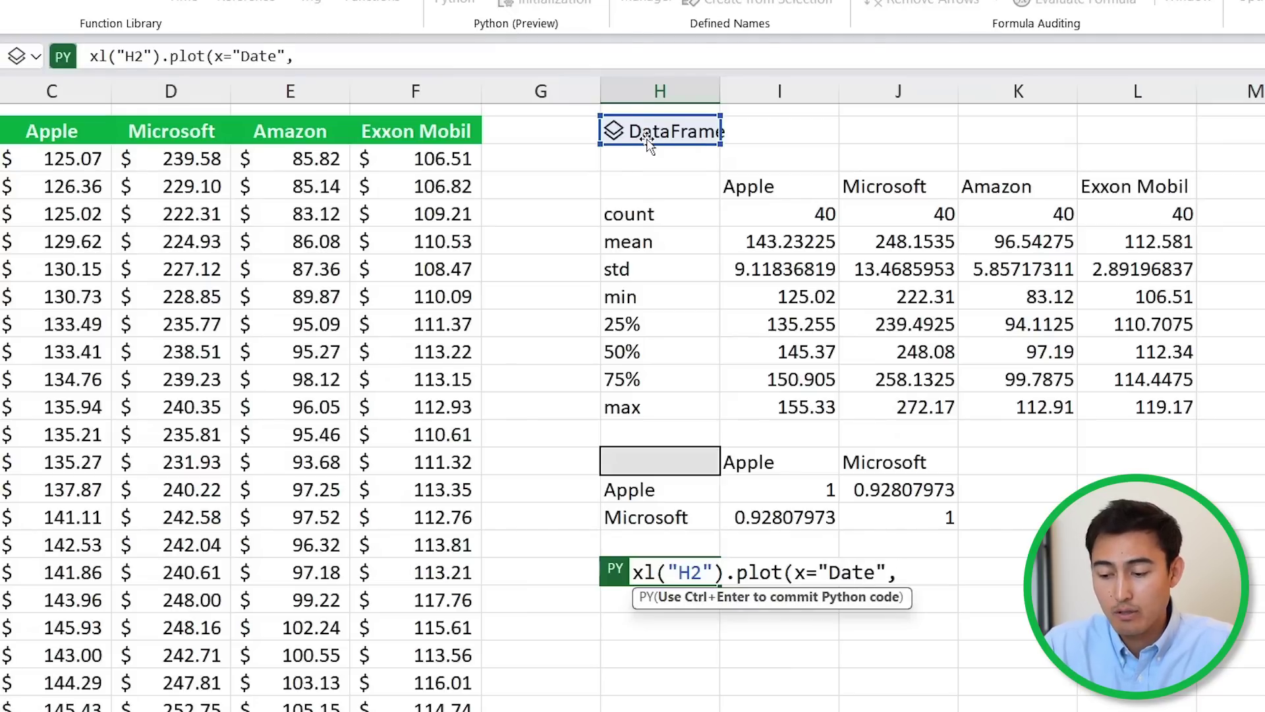
type("y")
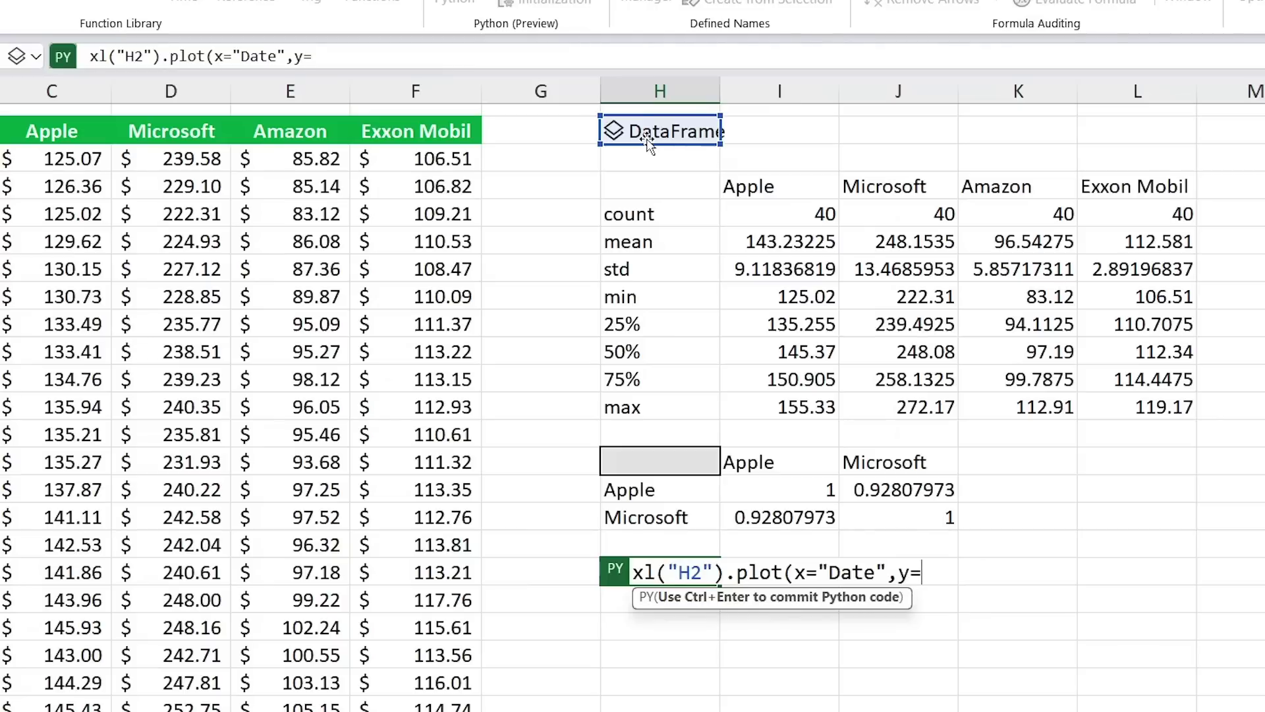
type("=\"Apple")
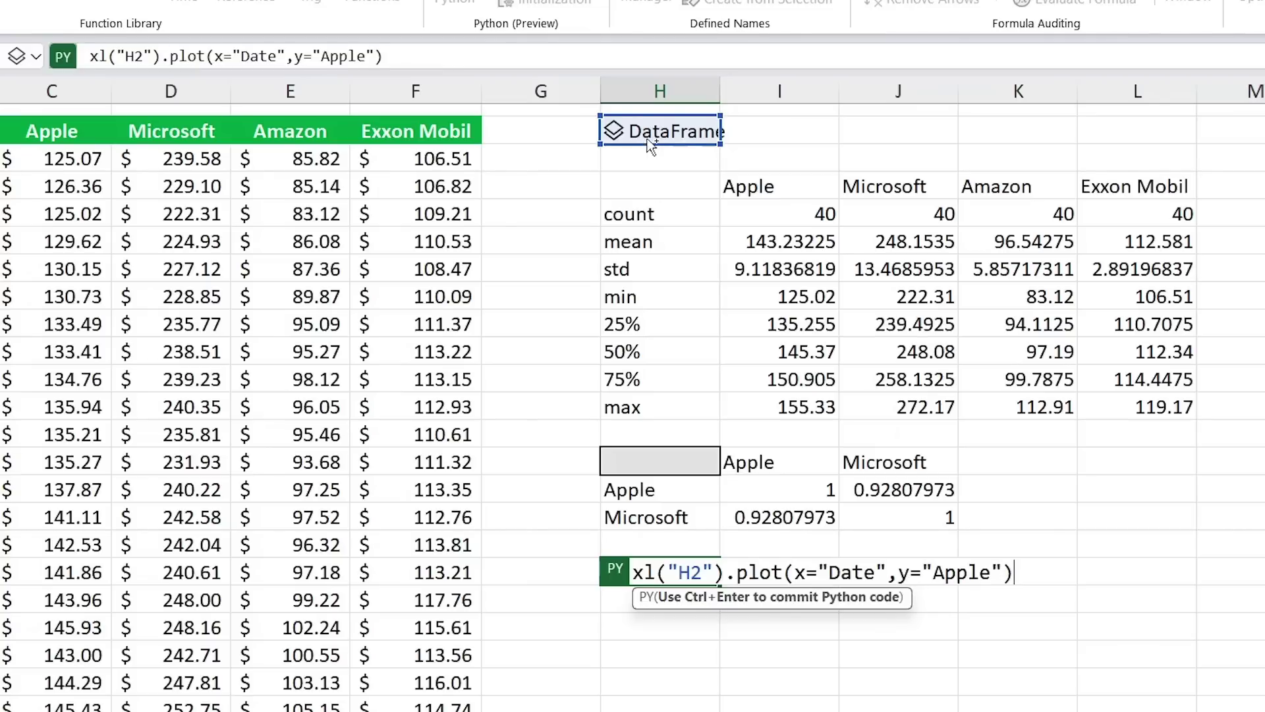
type("\")")
key("ctrl+Return")
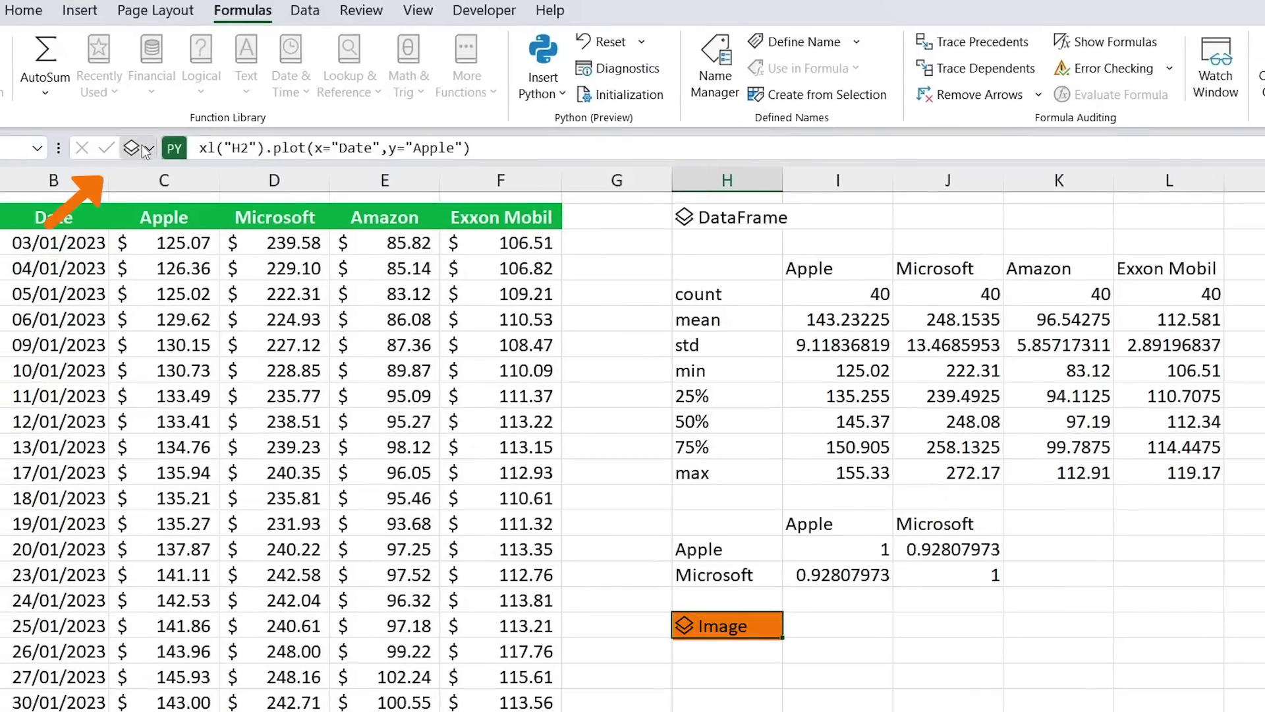
Step: Set the Apple plot cell's Python output to Excel Value
left_click(146, 149)
left_click(192, 239)
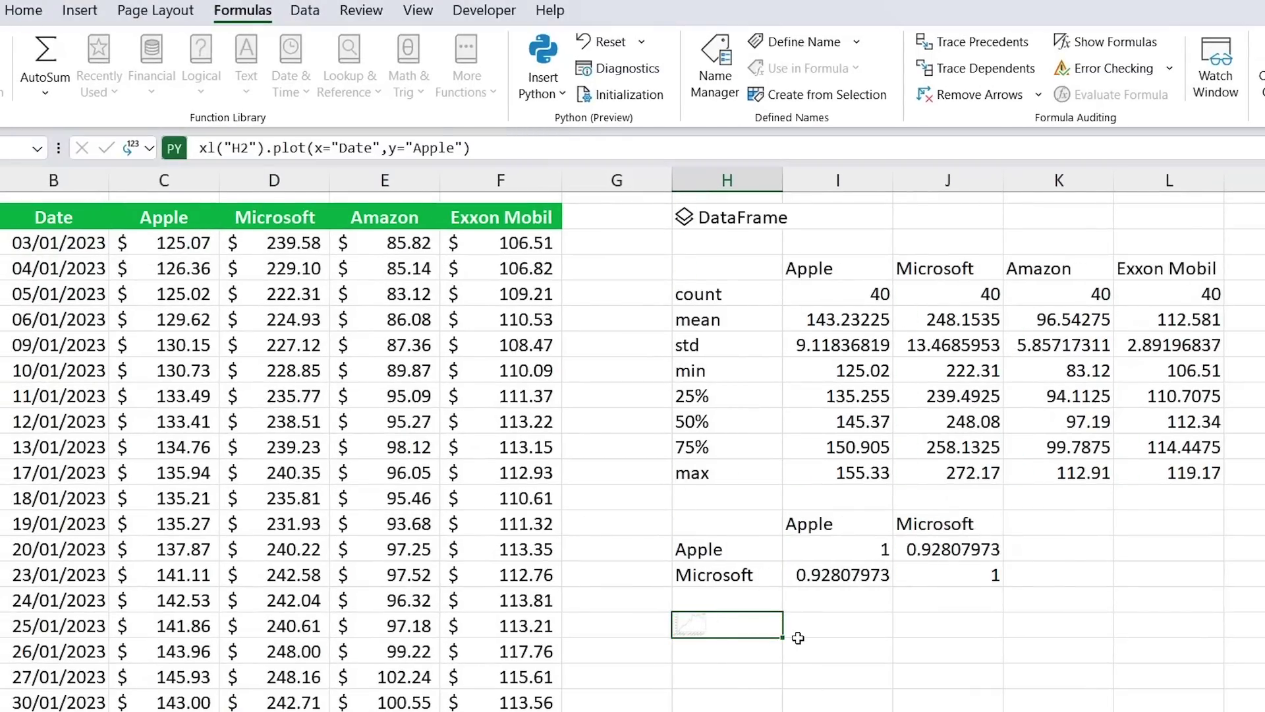
scroll(798, 638, "down", 2)
Step: Merge and centre H17:L25 so the line chart displays enlarged
key("shift+Down")
key("shift+Down")
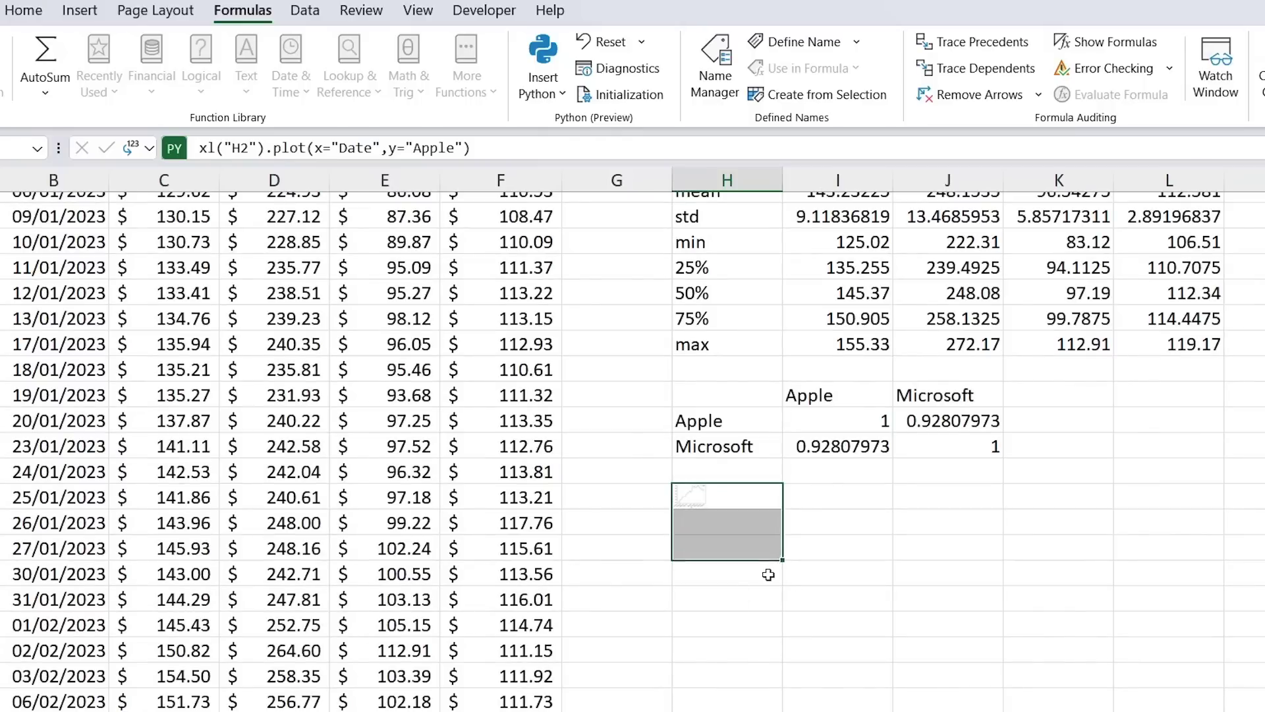
key("shift+Down")
key("shift+Down")
key("shift+Down")
key("shift+Down")
key("shift+Down")
key("shift+Right")
key("shift+Right")
key("shift+Right")
key("shift+Right")
key("shift+Down")
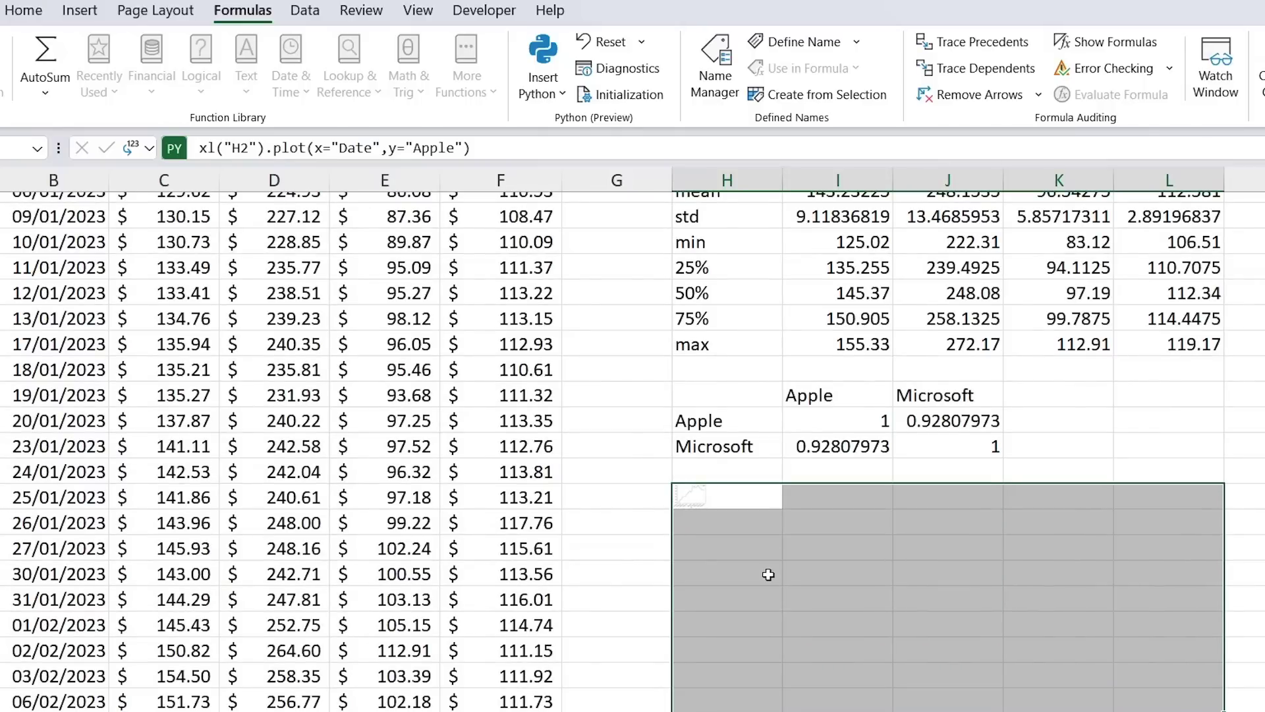
left_click(16, 12)
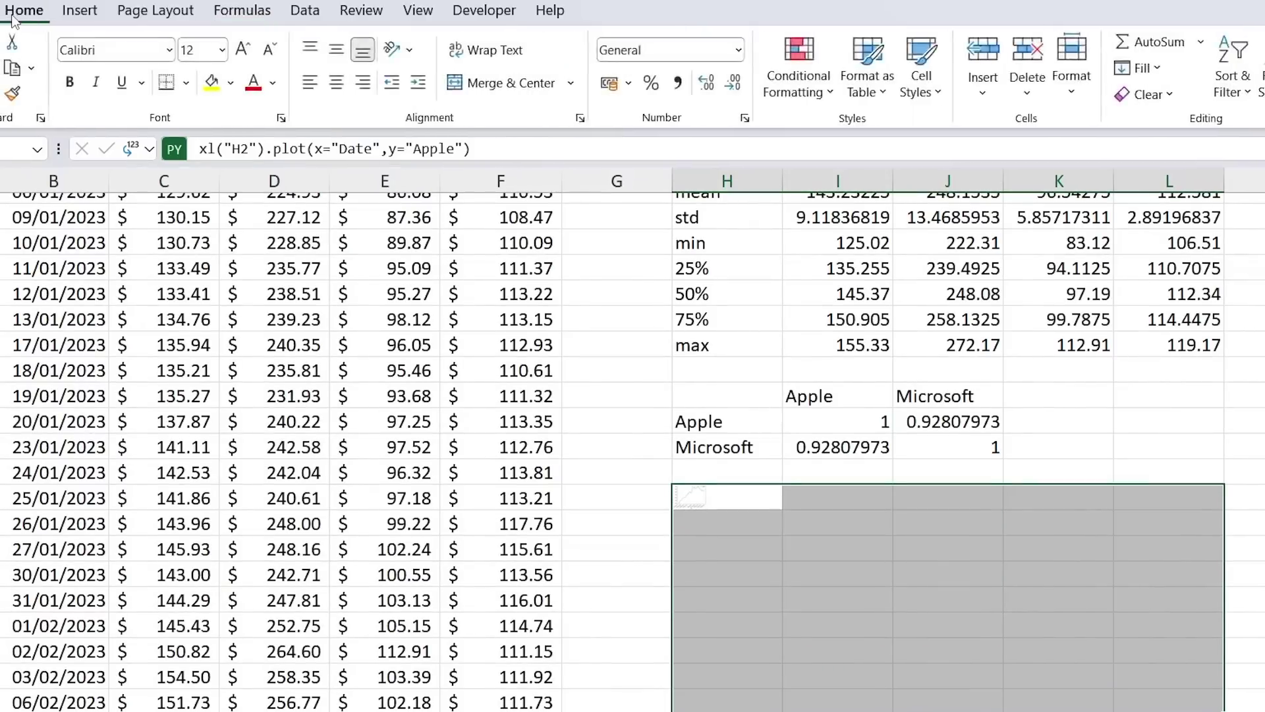
left_click(469, 81)
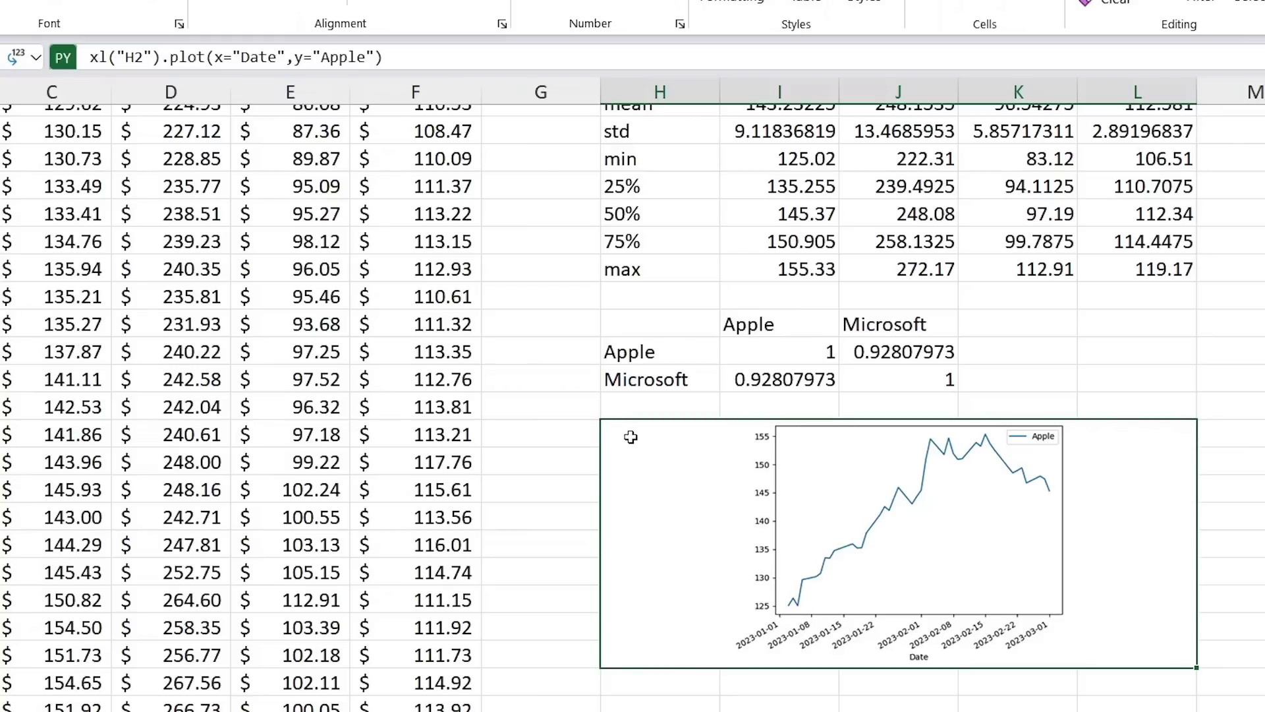
Step: Change the plot to y=["Apple","Microsoft"], then review the H2 and correlation code
left_click(316, 55)
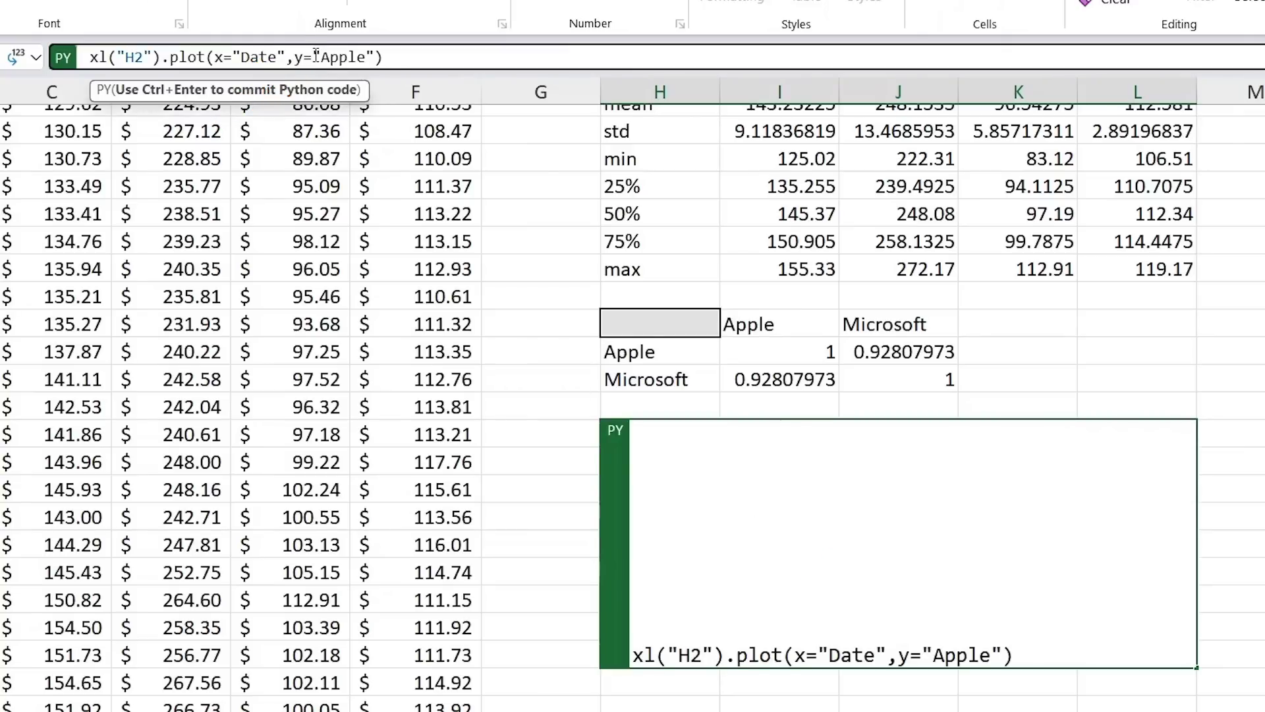
type("[")
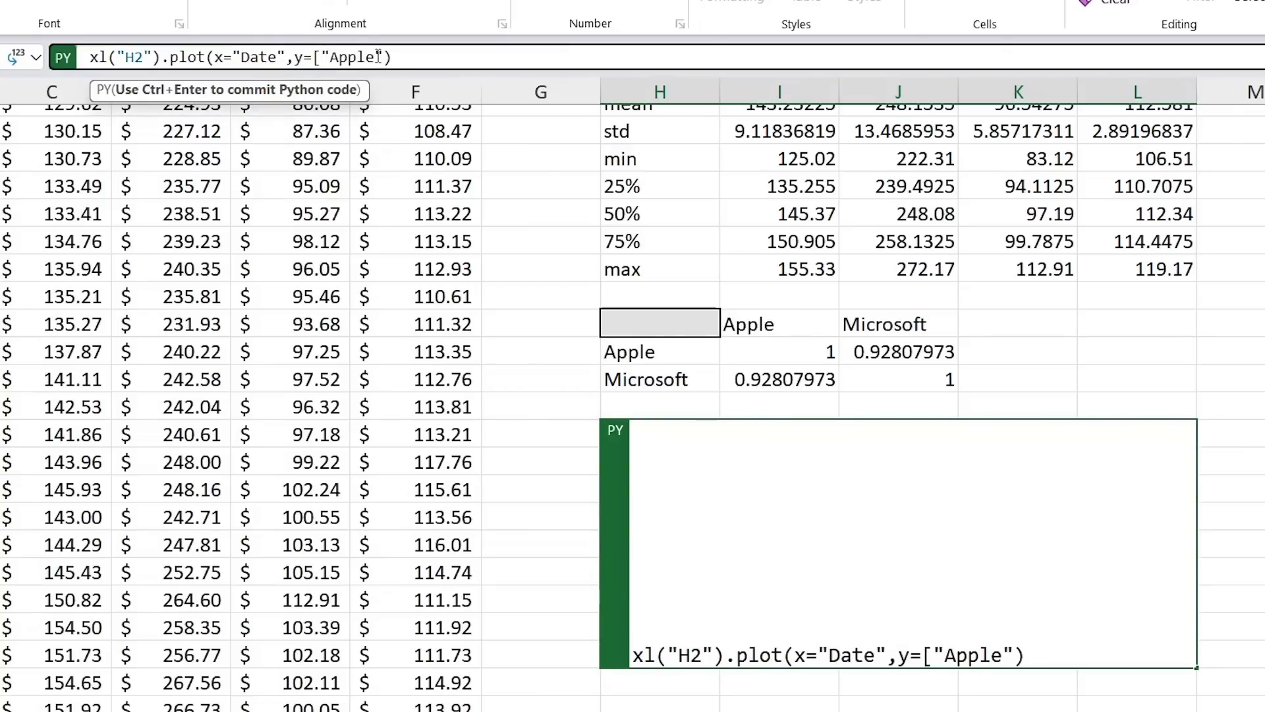
type(",M")
key("BackSpace")
type("\"Microsoft\"")
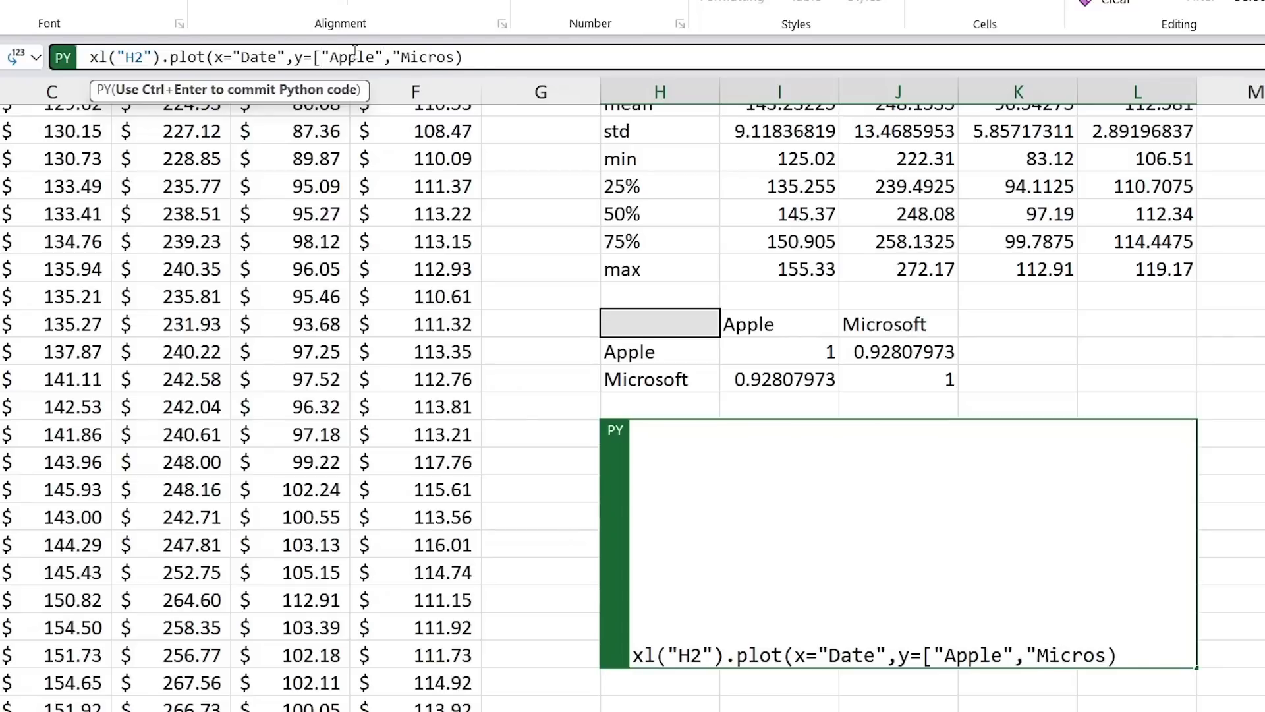
type("]")
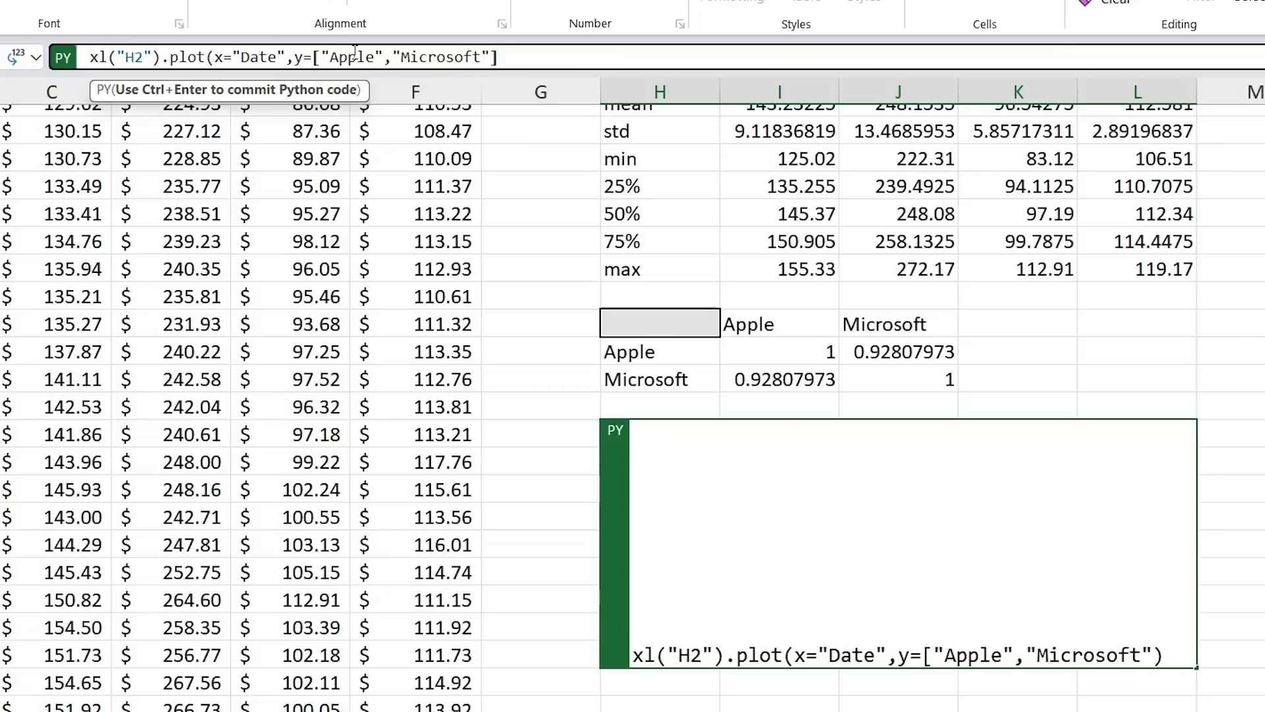
key("ctrl+Return")
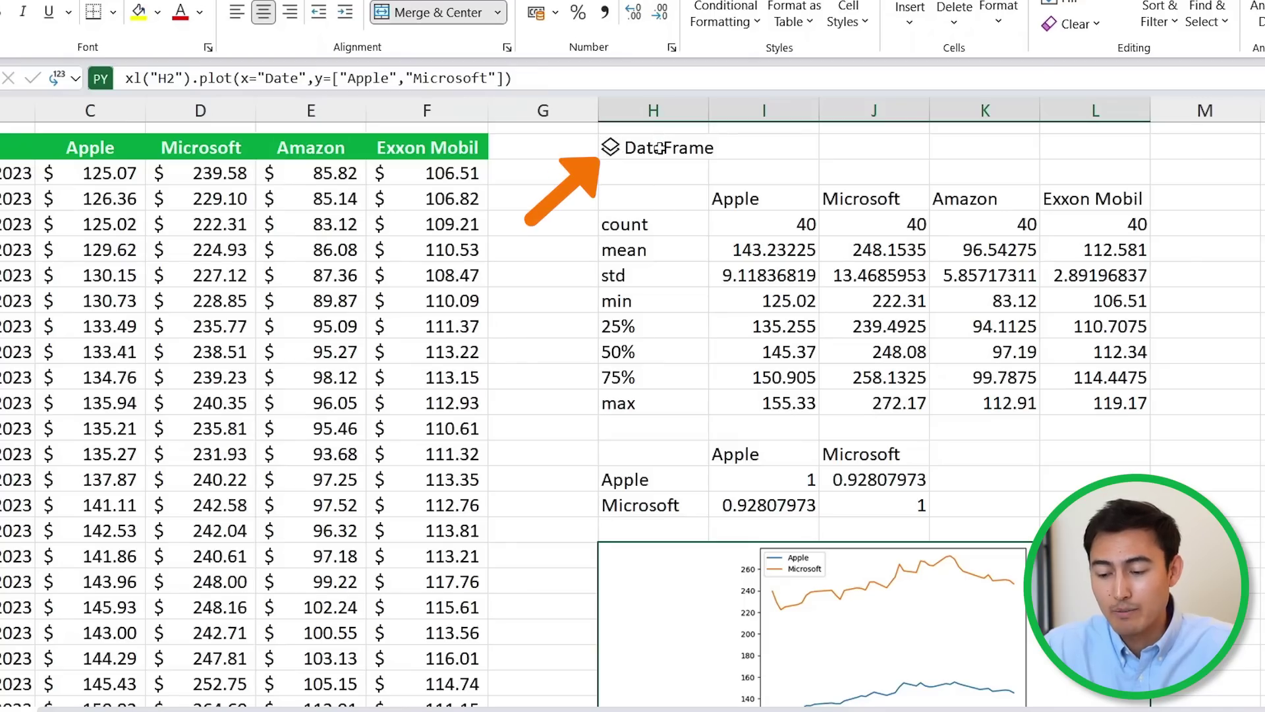
left_click(656, 145)
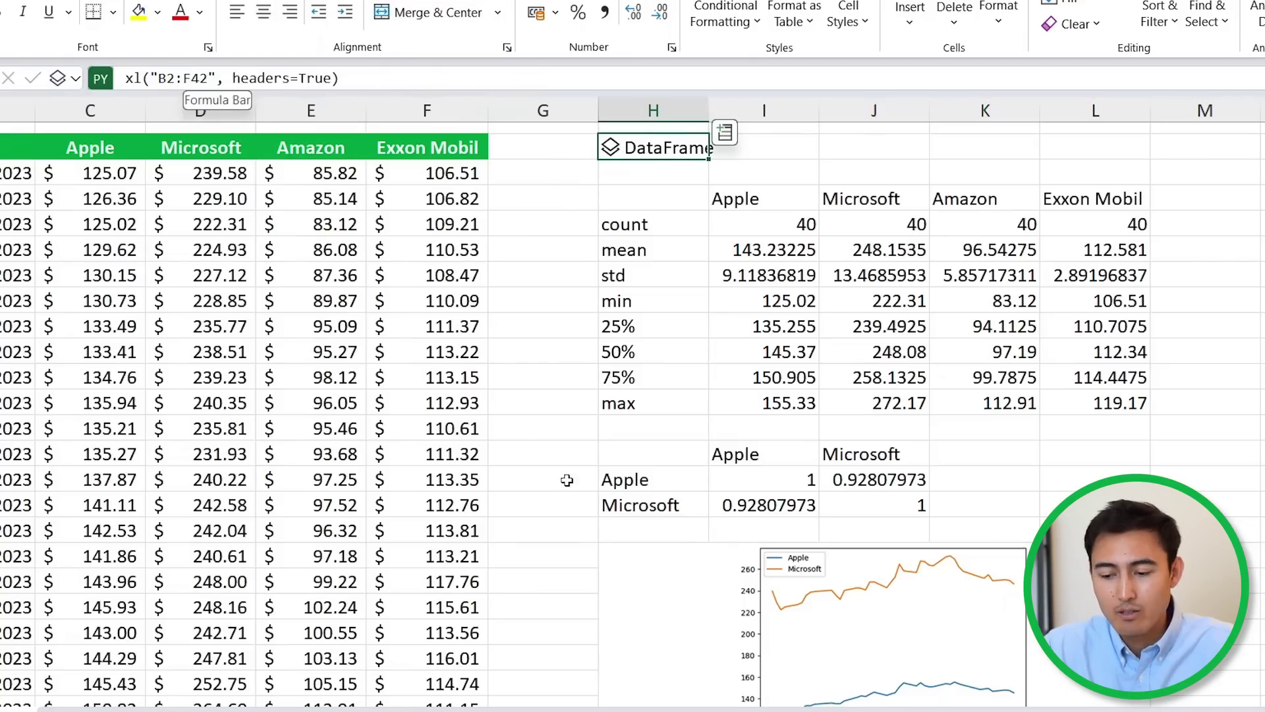
left_click(623, 457)
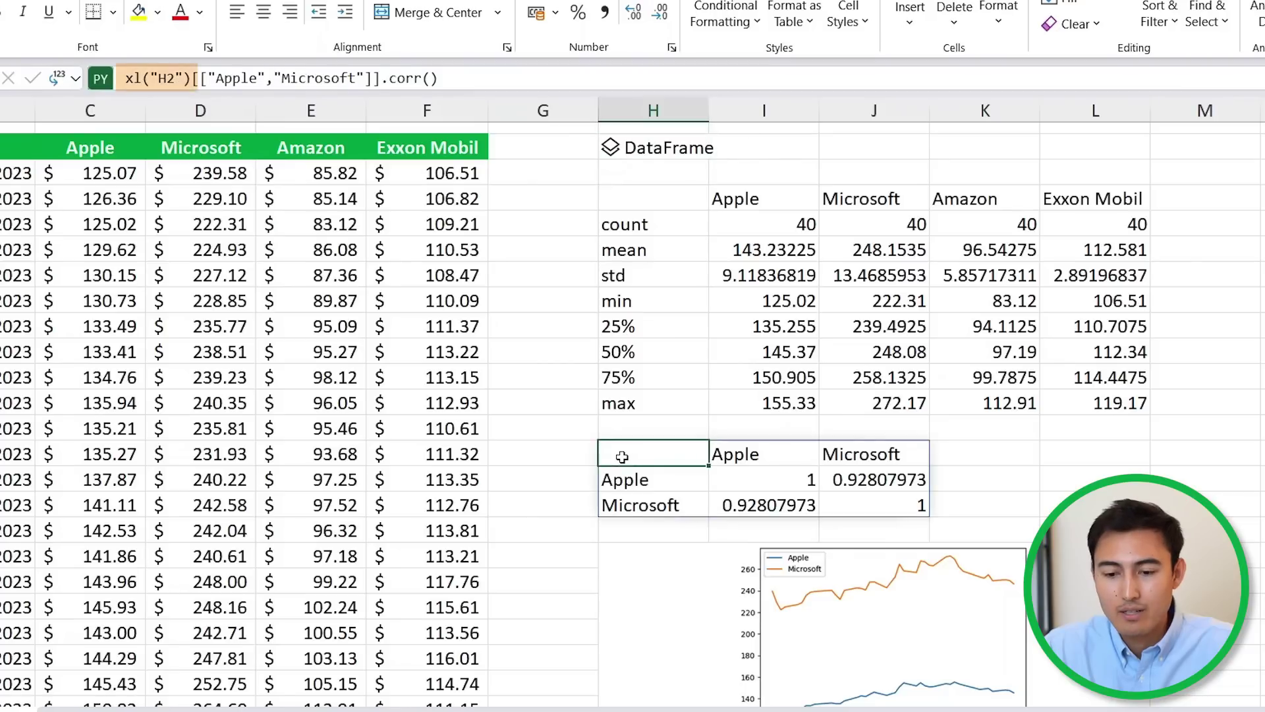
Step: Name the H2 DataFrame df by prefixing its code with "df ="
left_click(154, 74)
key("Escape")
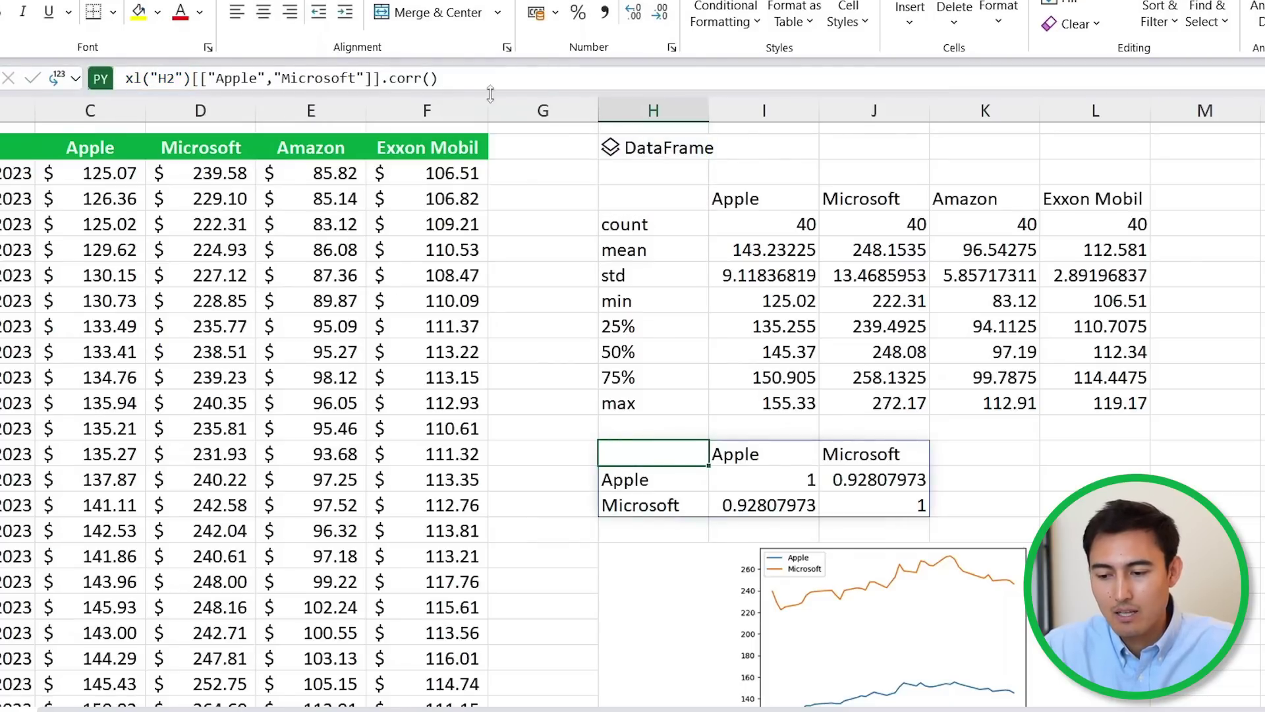
left_click(645, 153)
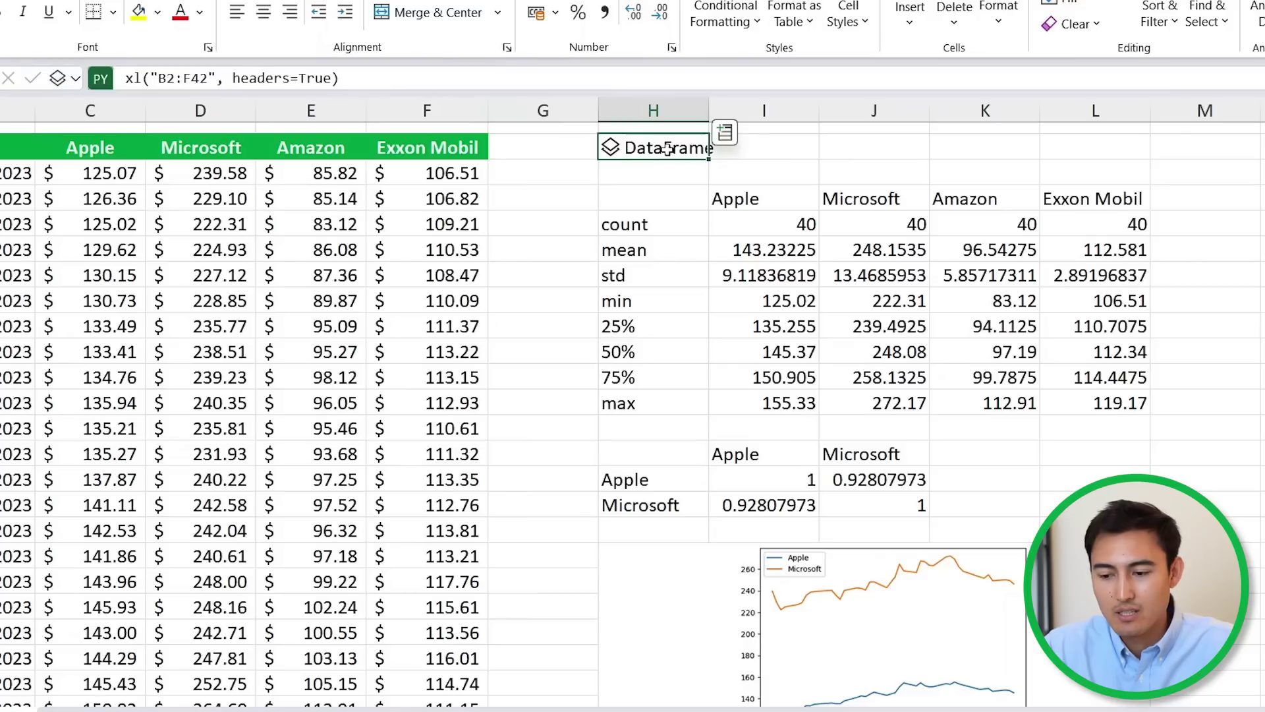
left_click(130, 77)
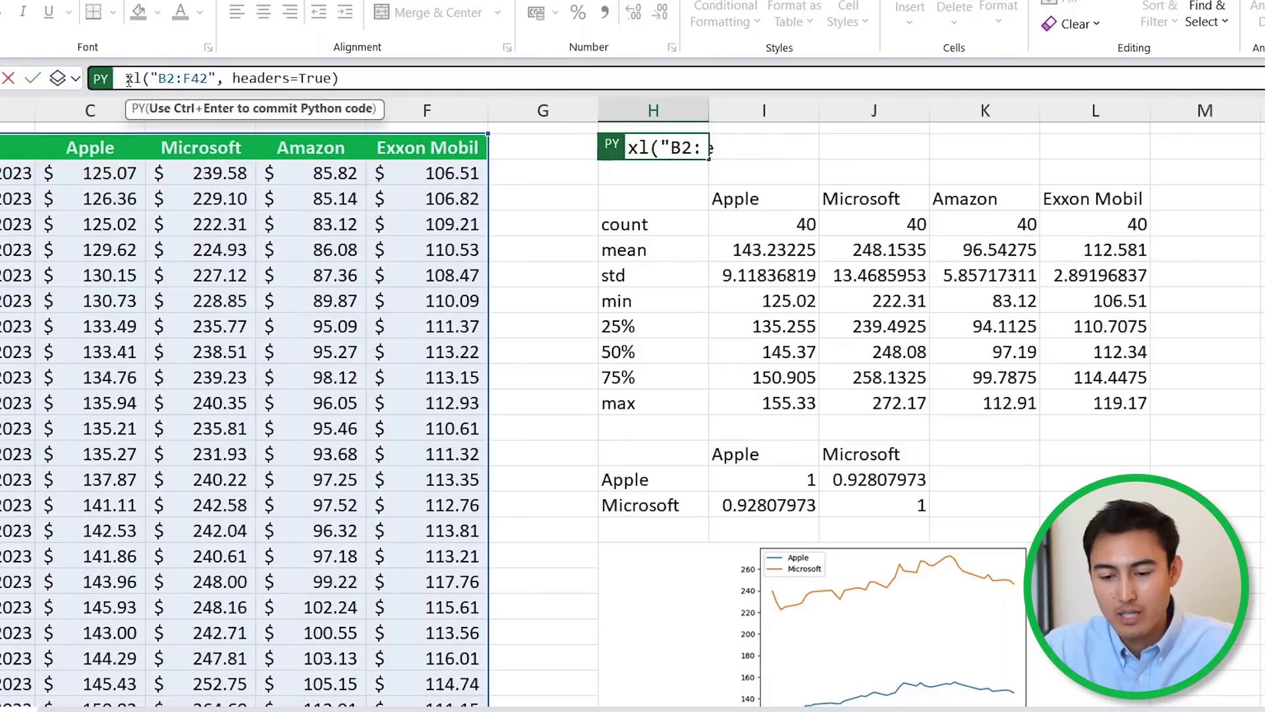
type("df =")
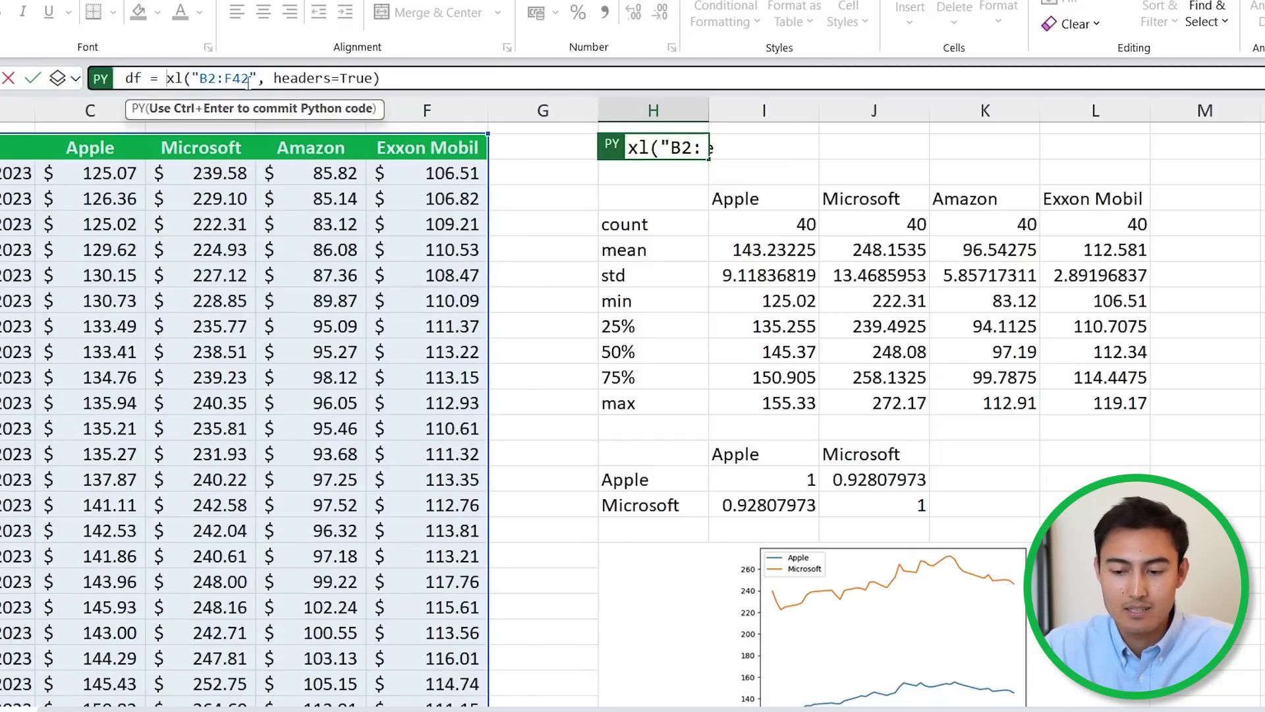
key("ctrl+Return")
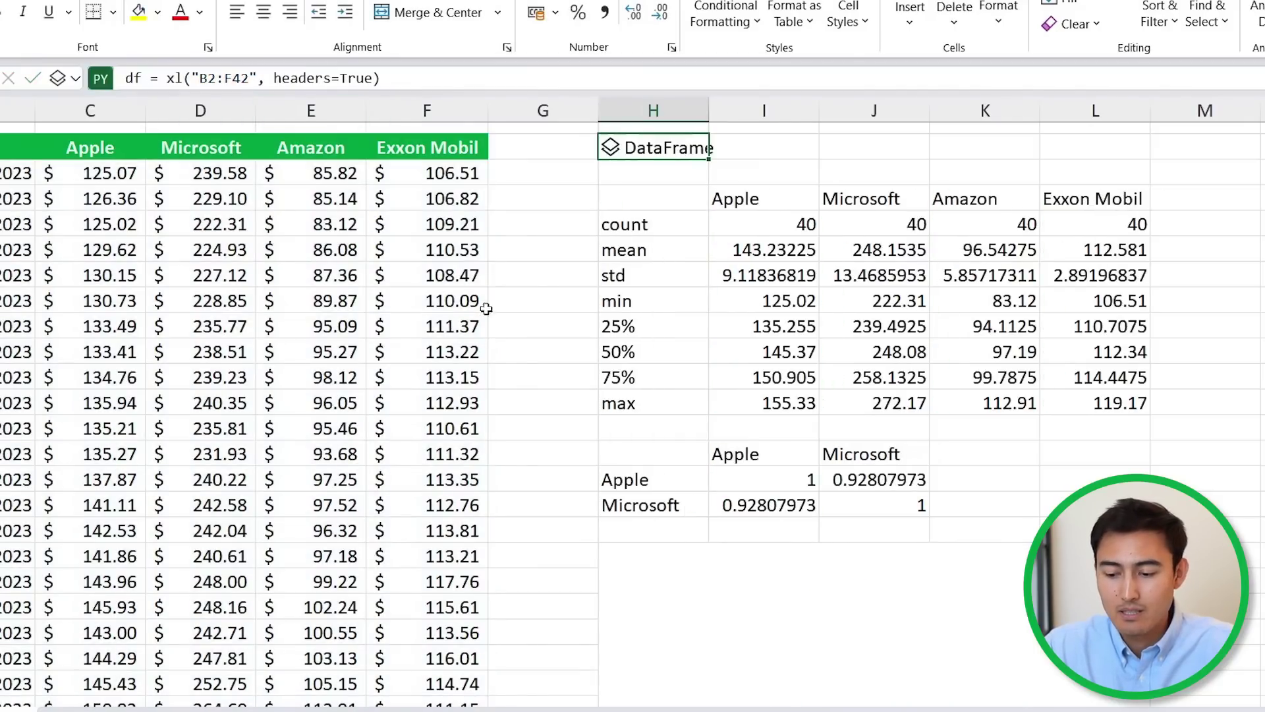
Step: Replace xl("H2") with df in the chart code and view the redrawn line chart
scroll(648, 512, "down", 1)
left_click(663, 516)
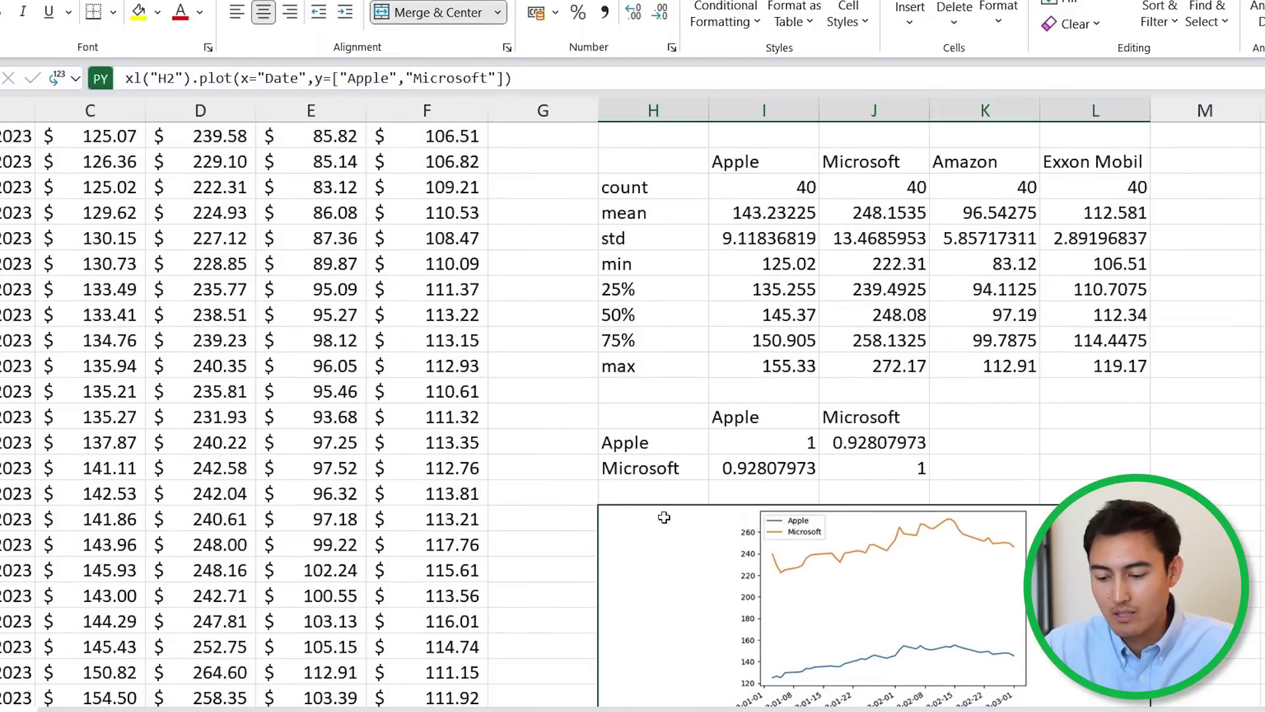
left_click(195, 79)
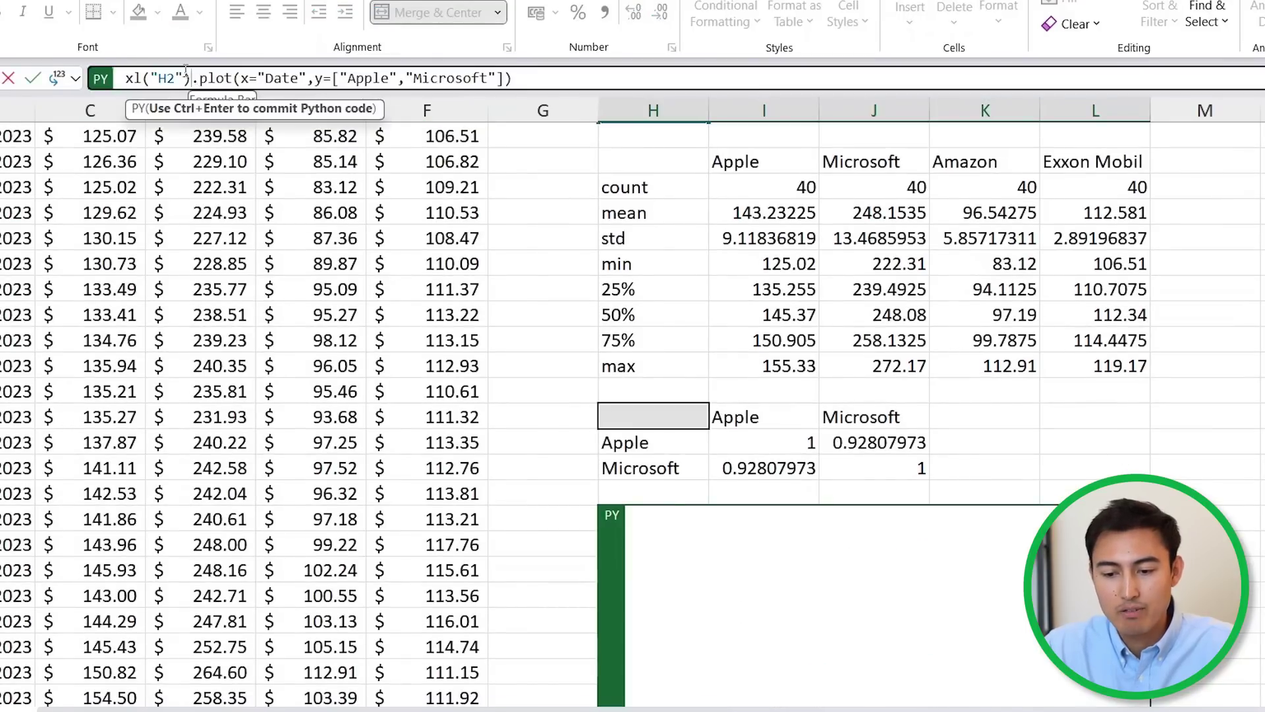
key("shift+Left")
key("shift+Left")
key("shift+Left")
key("shift+Left")
key("shift+Left")
key("shift+Left")
key("shift+Left")
key("shift+Left")
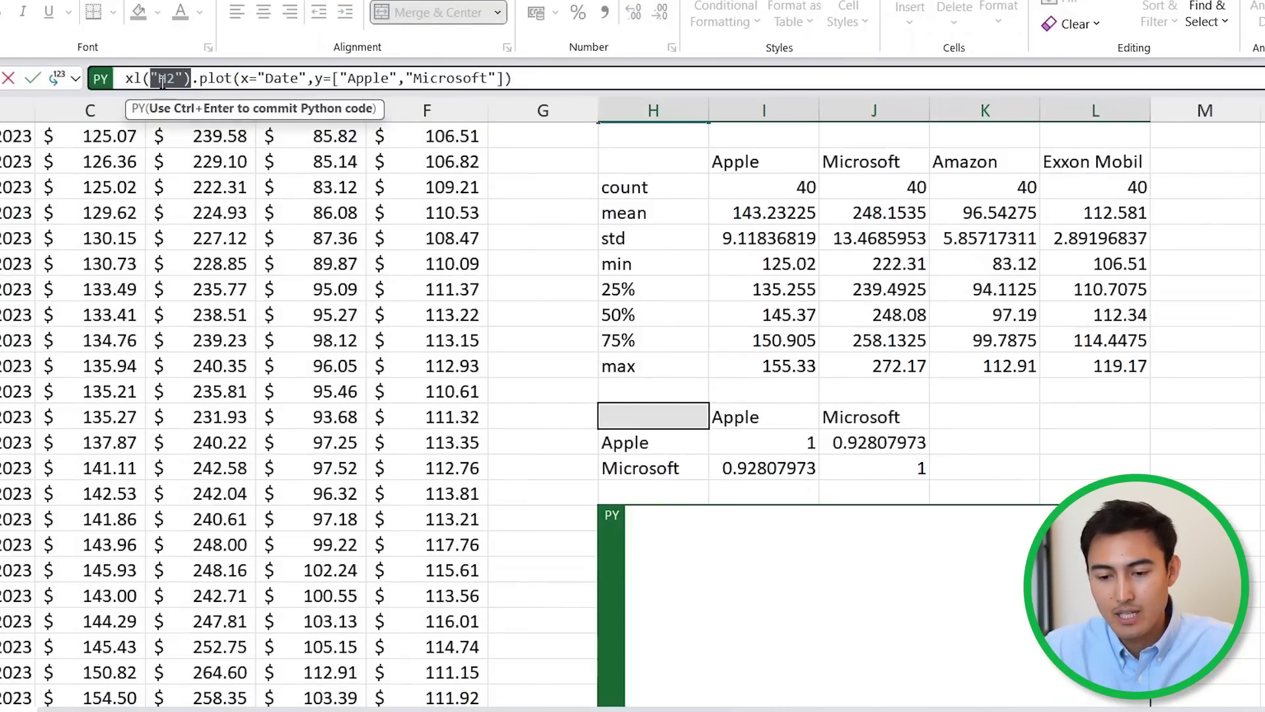
type("df")
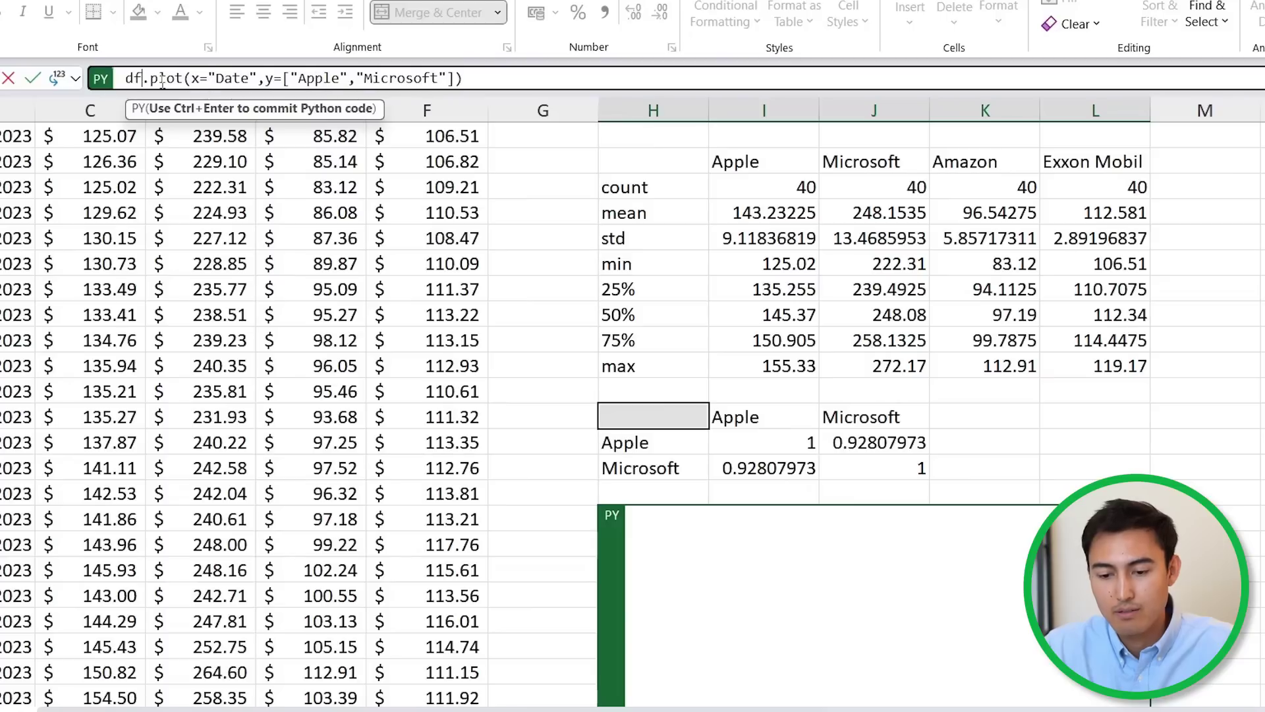
key("ctrl+Return")
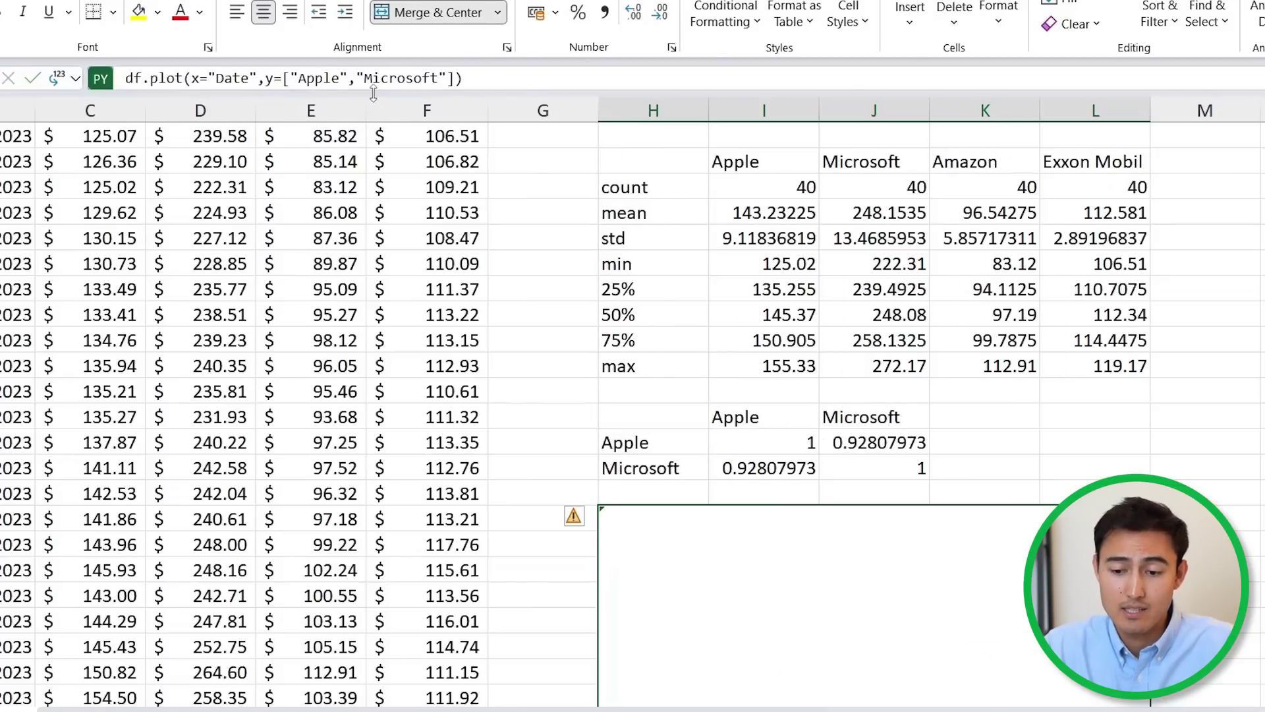
scroll(756, 392, "down", 1)
scroll(756, 391, "down", 1)
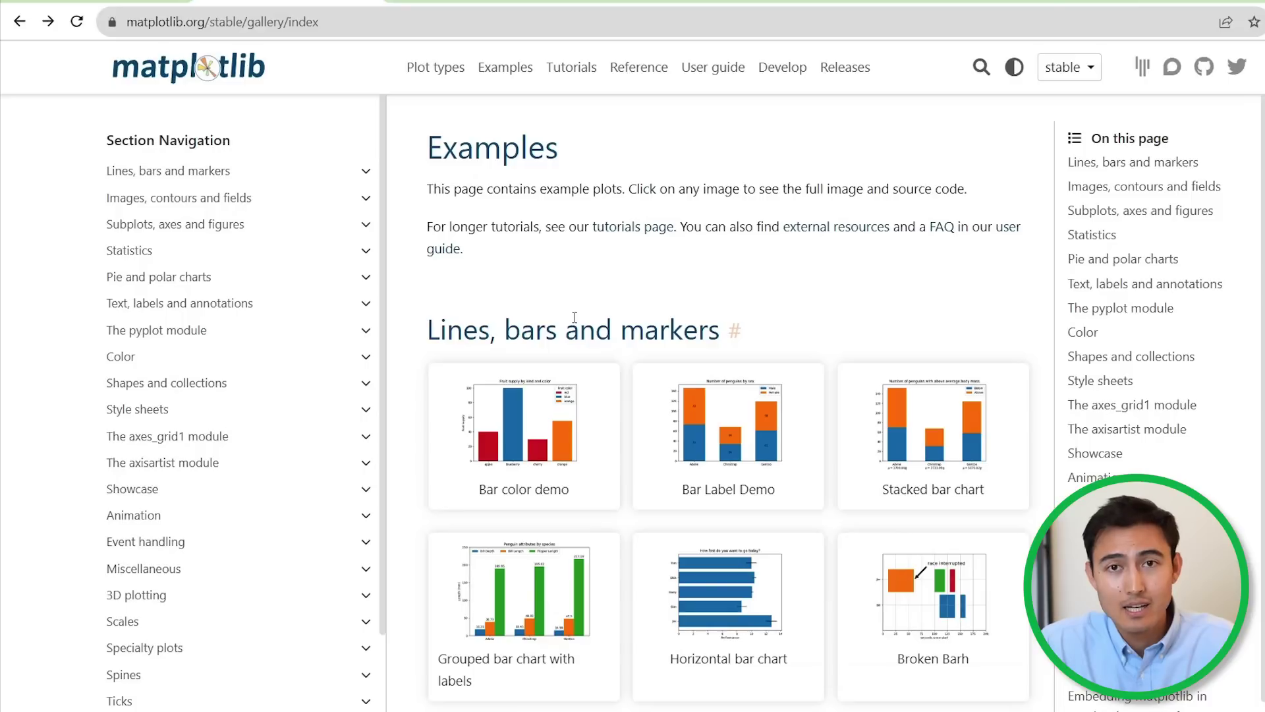
Step: Browse down the matplotlib examples gallery, then move to the seaborn example gallery tab
scroll(764, 356, "down", 9)
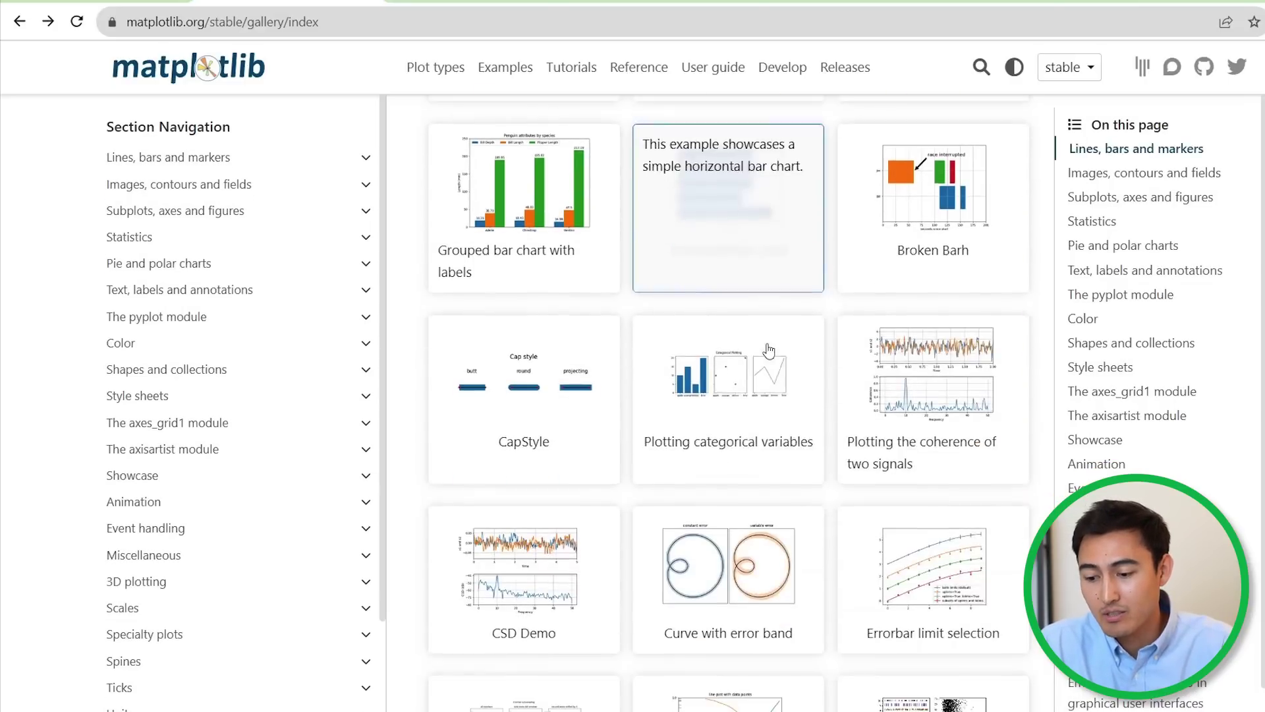
scroll(769, 350, "down", 3)
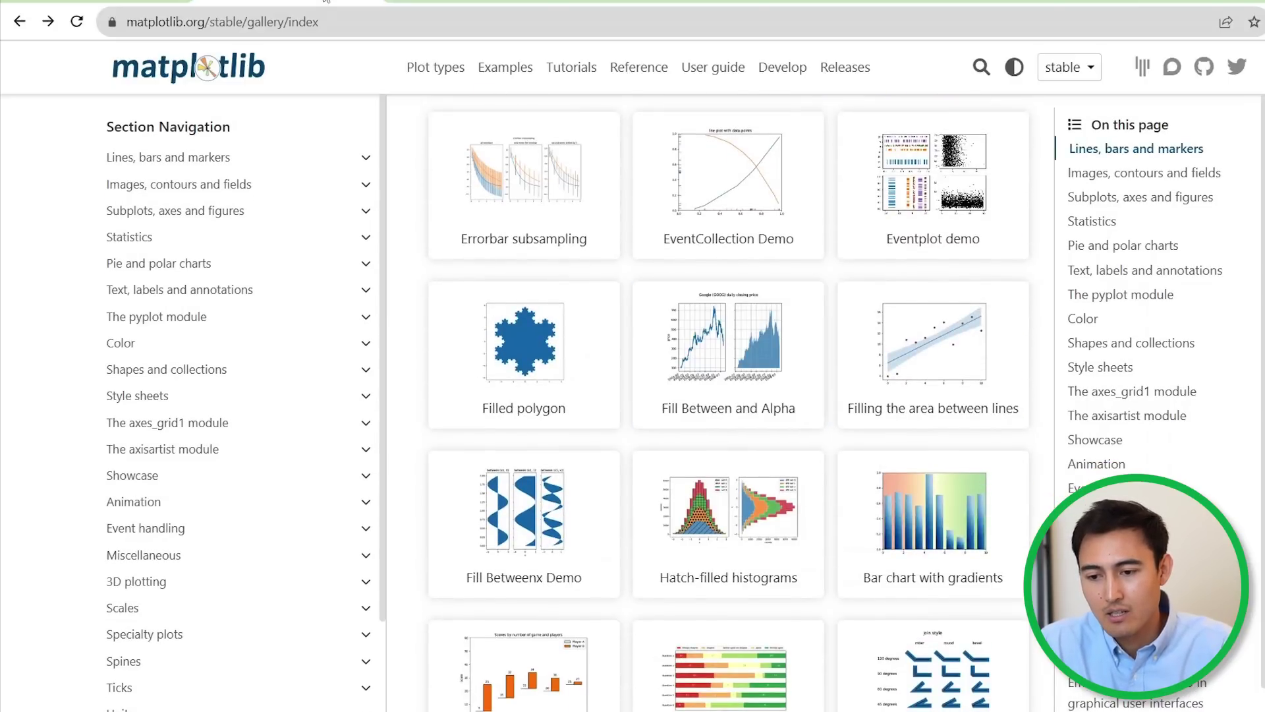
key("ctrl+Tab")
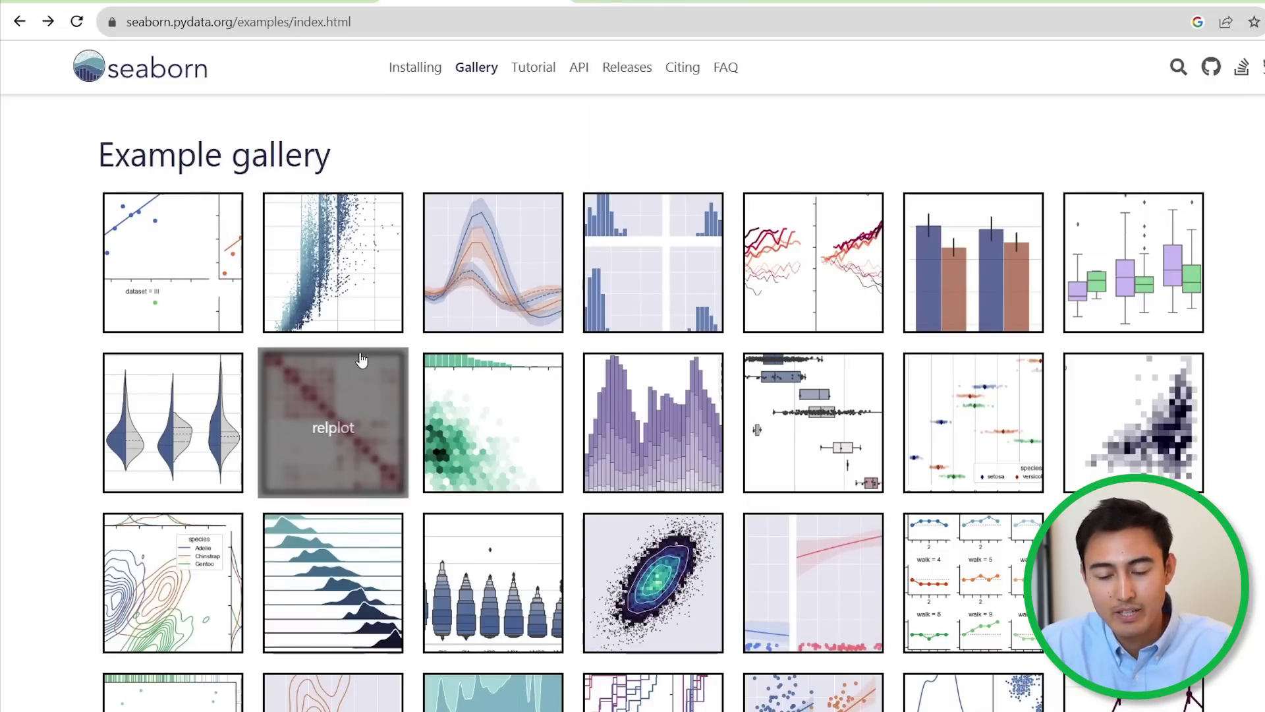
Step: Open seaborn's Anscombe's quartet lmplot example and scroll down to its code
left_click(172, 280)
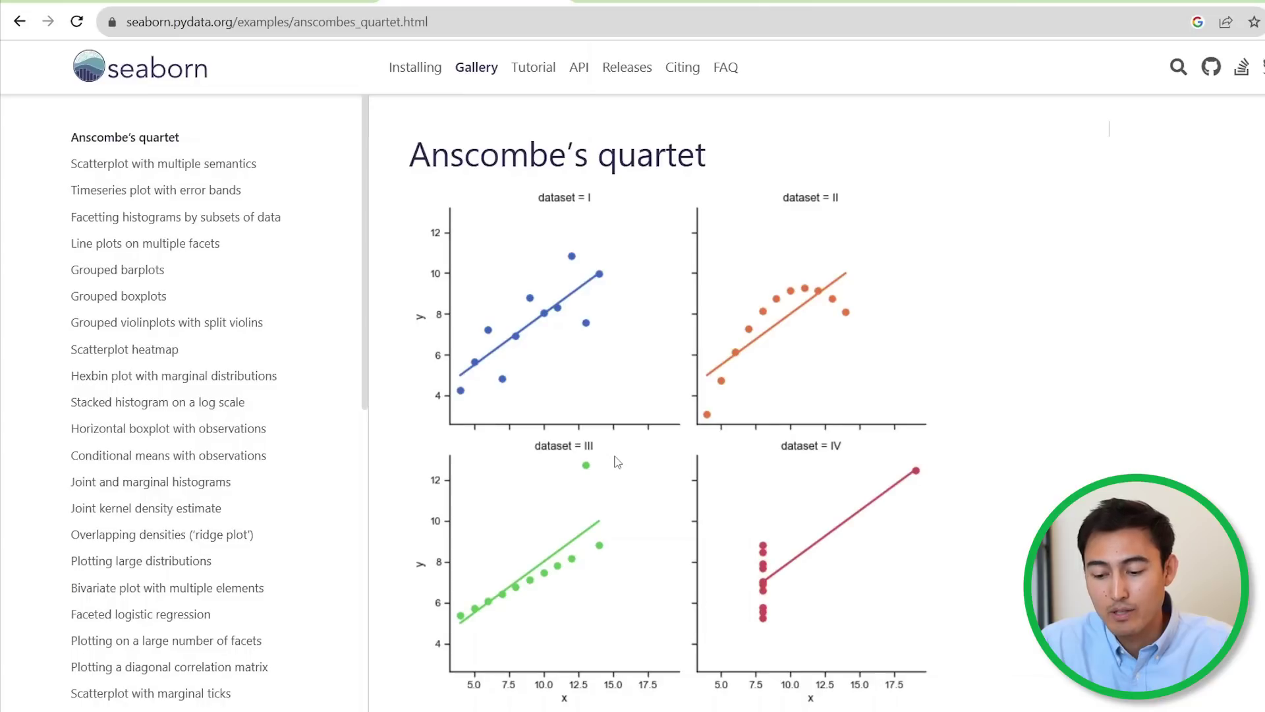
scroll(614, 461, "down", 5)
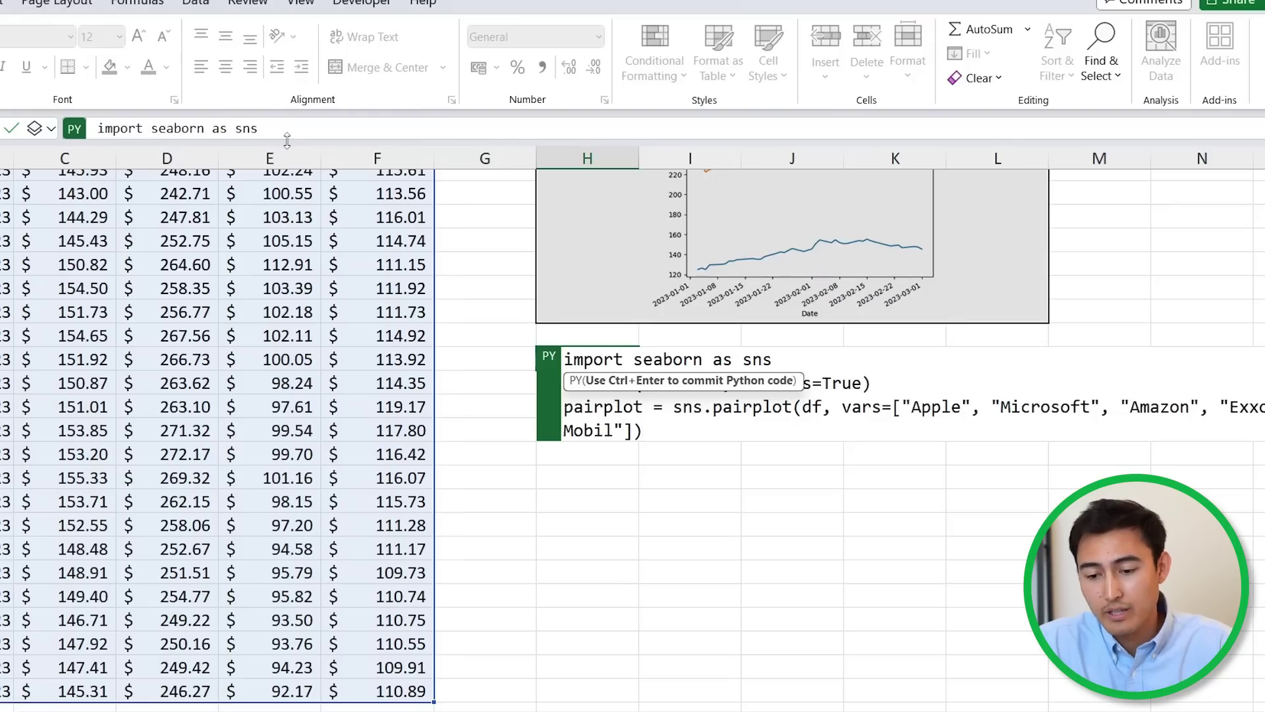
Step: Expand the formula bar to show the three-line sns.pairplot code, review it, and run it
left_click_drag(290, 141, 294, 195)
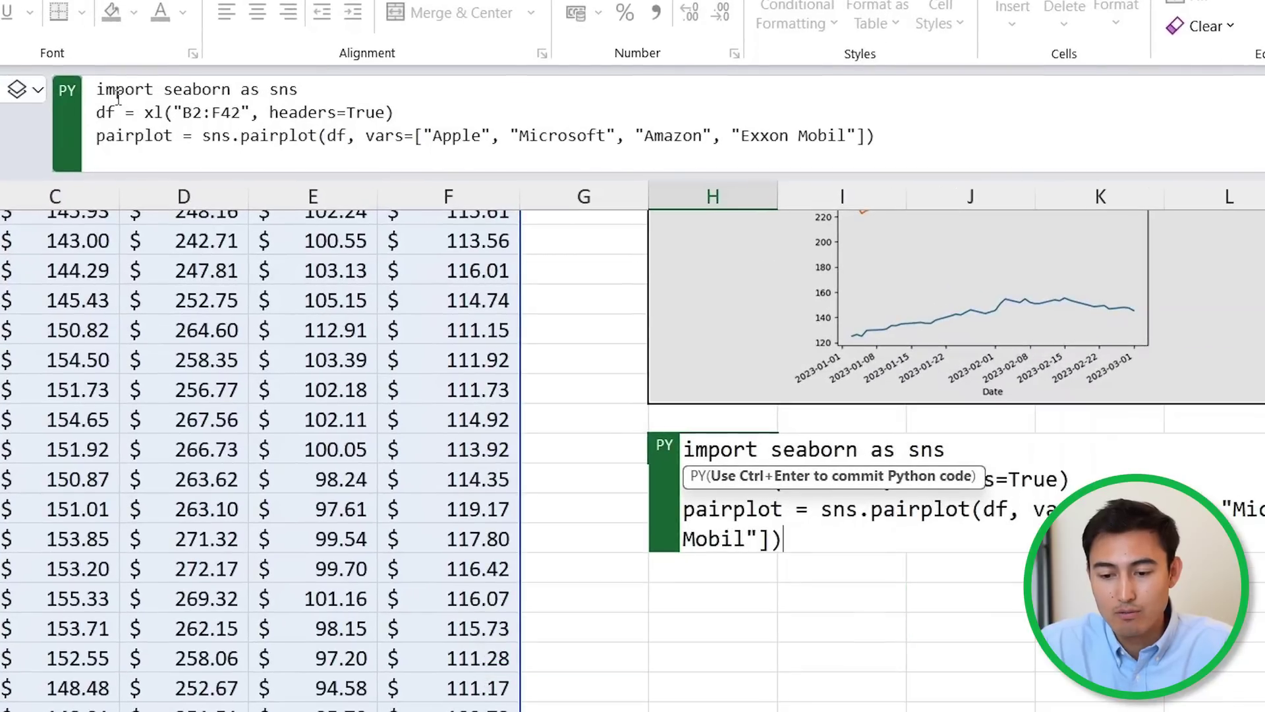
left_click(94, 103)
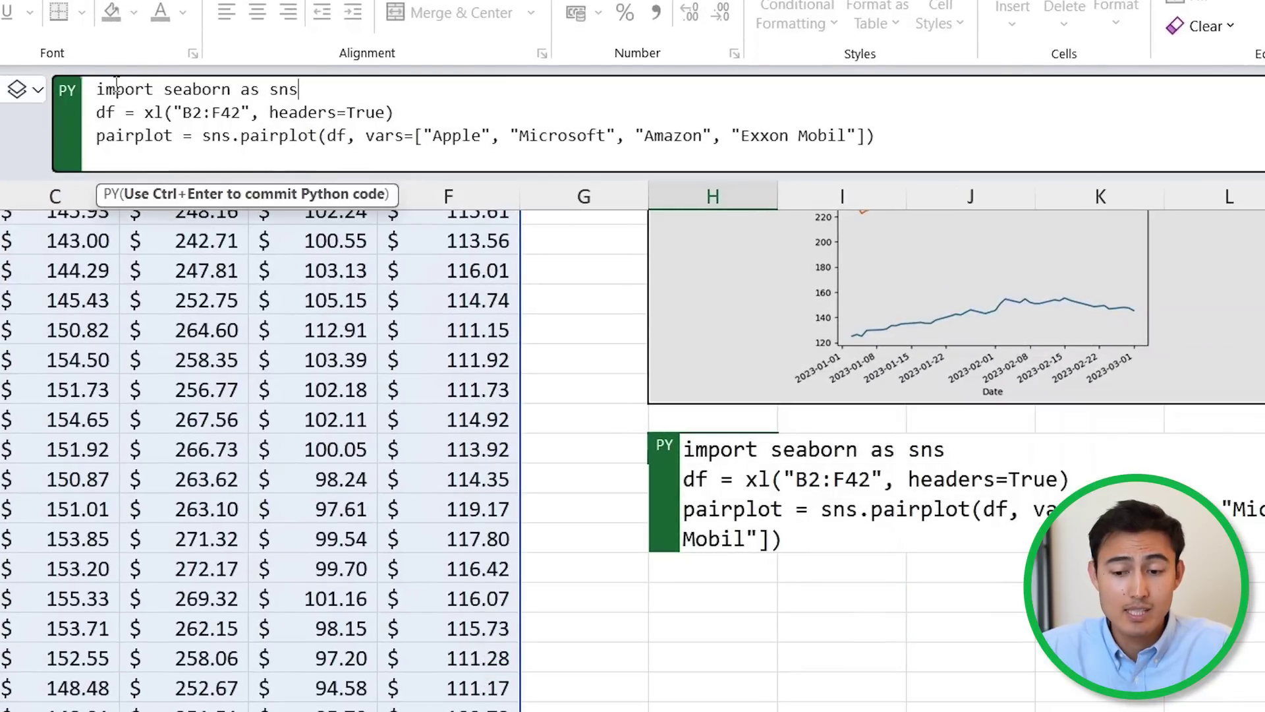
key("shift+End")
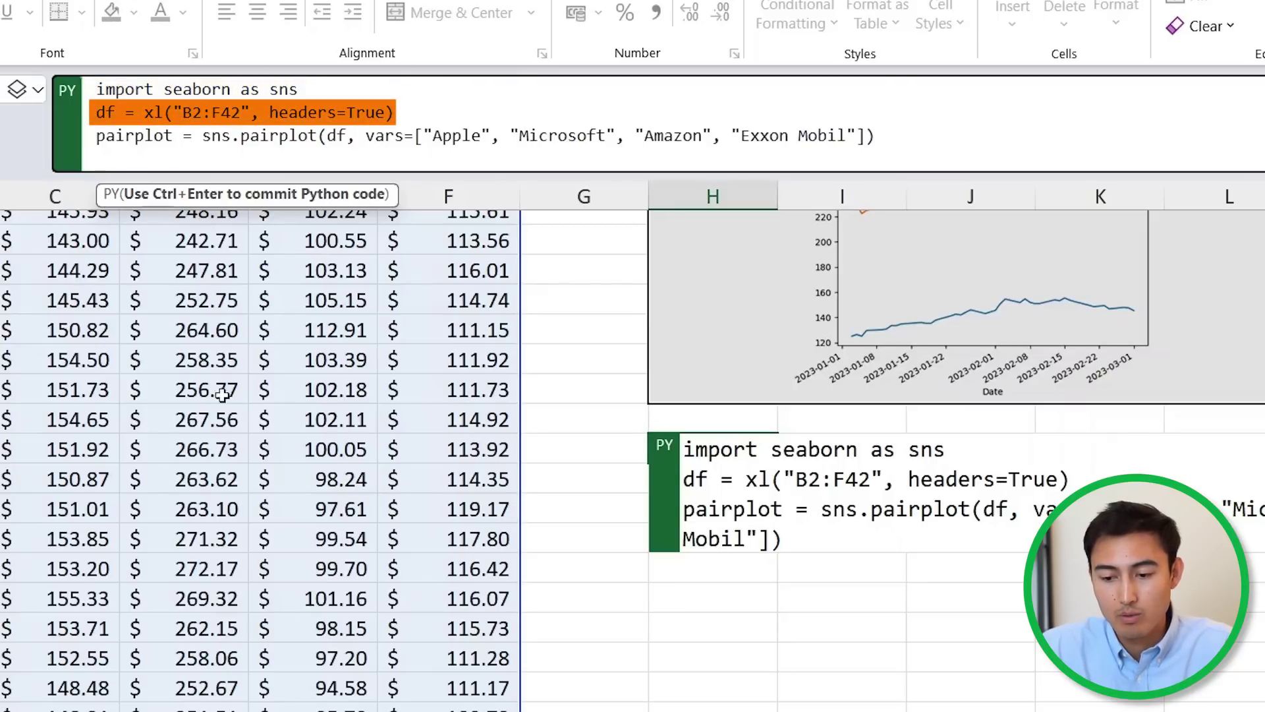
scroll(176, 383, "up", 8)
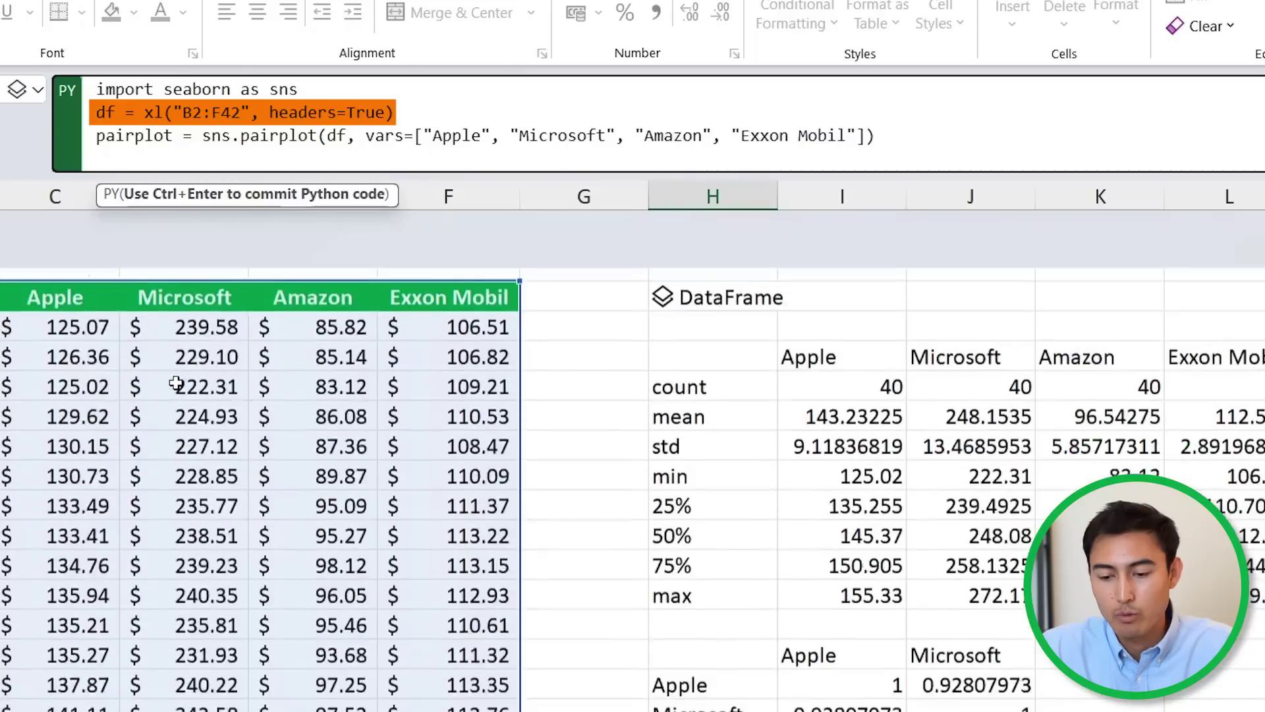
scroll(387, 655, "down", 3)
scroll(379, 659, "down", 1)
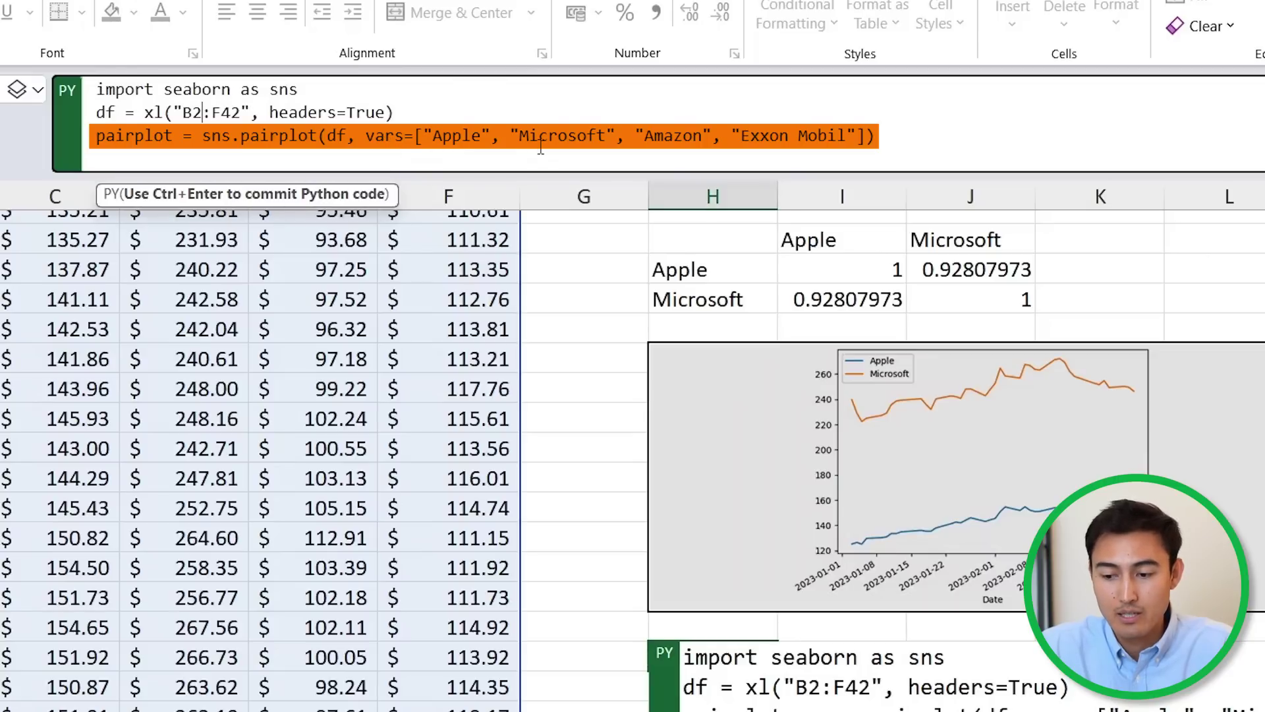
scroll(273, 473, "up", 4)
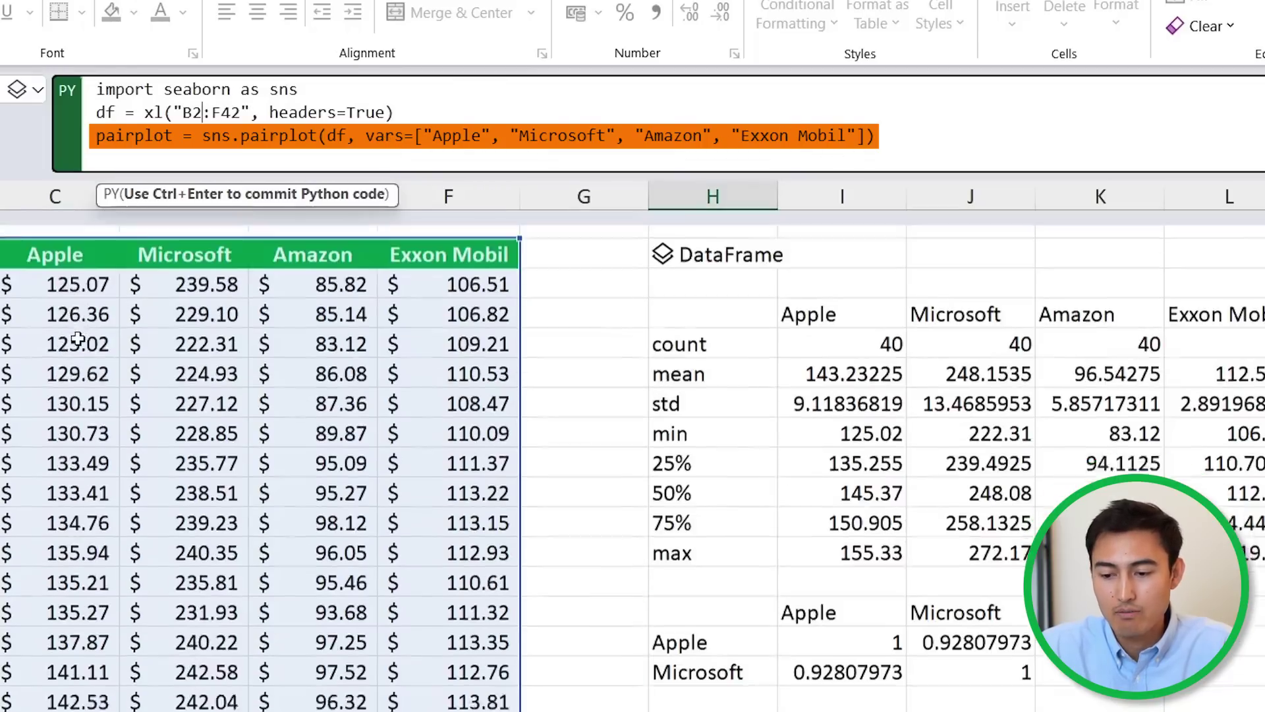
scroll(434, 275, "down", 4)
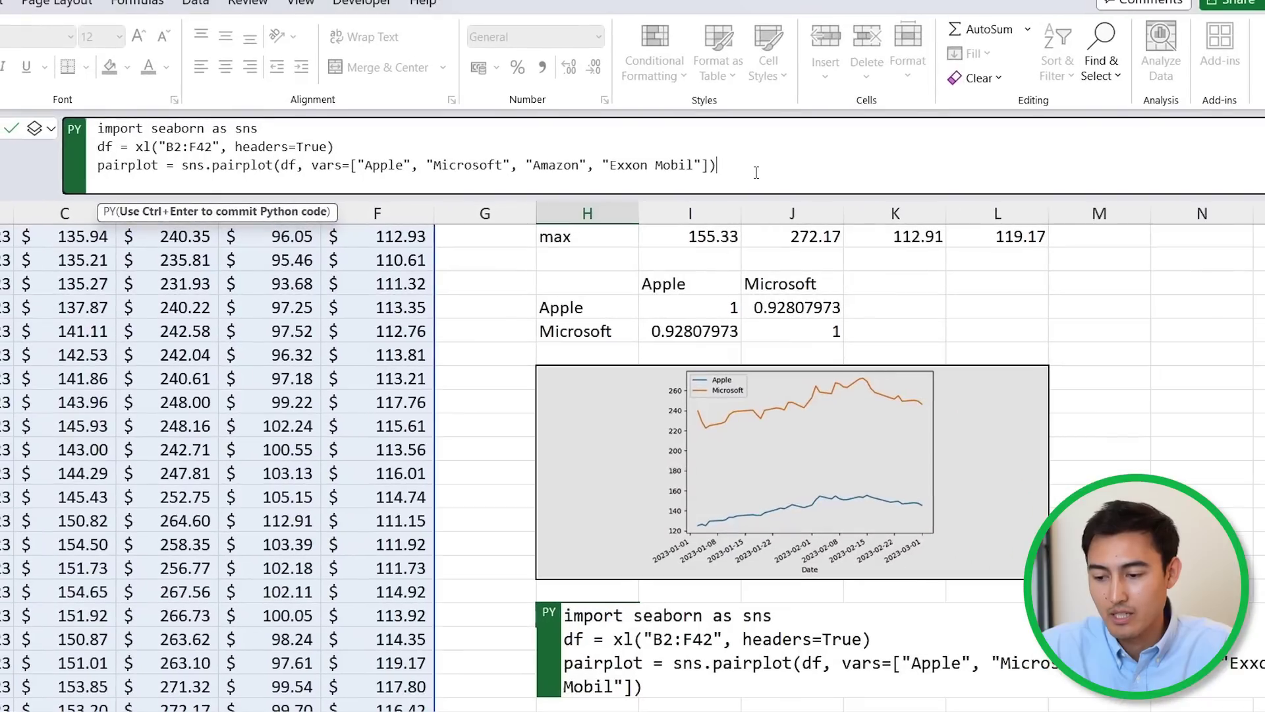
key("ctrl+Return")
Step: Return the pairplot as an Excel value and merge columns H to L so the image fills them
scroll(565, 533, "down", 3)
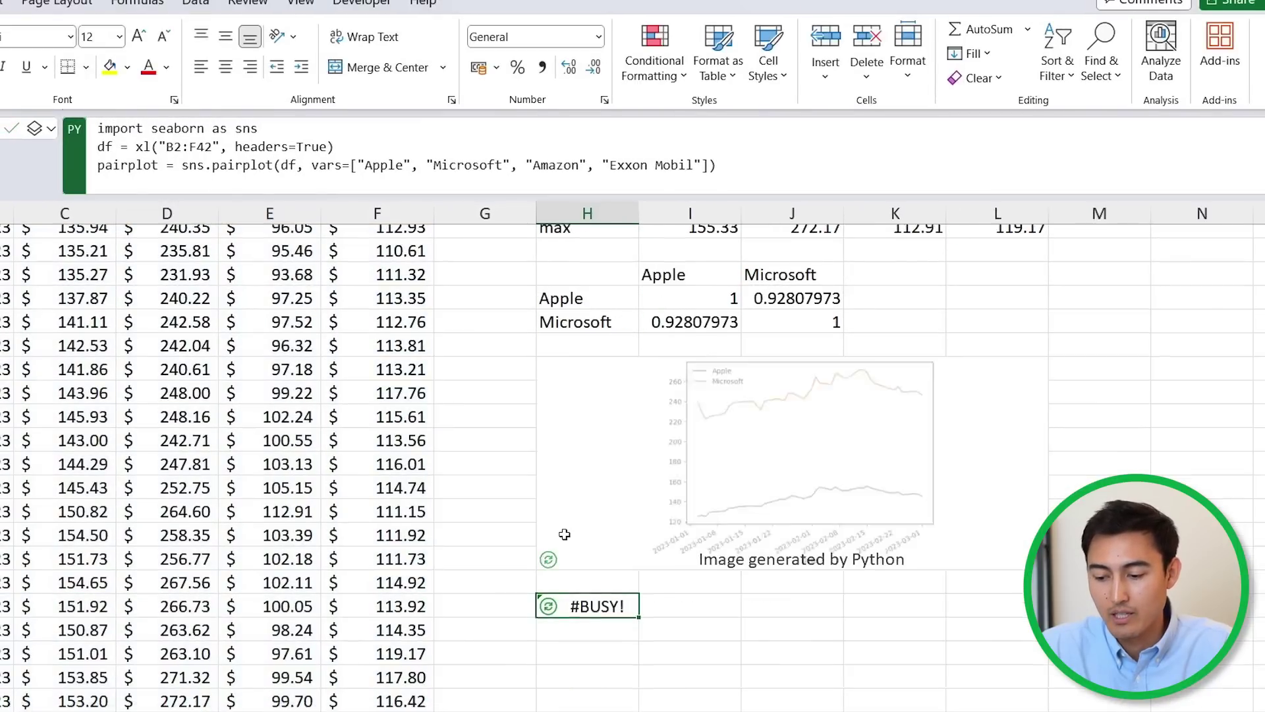
left_click(53, 127)
left_click(106, 208)
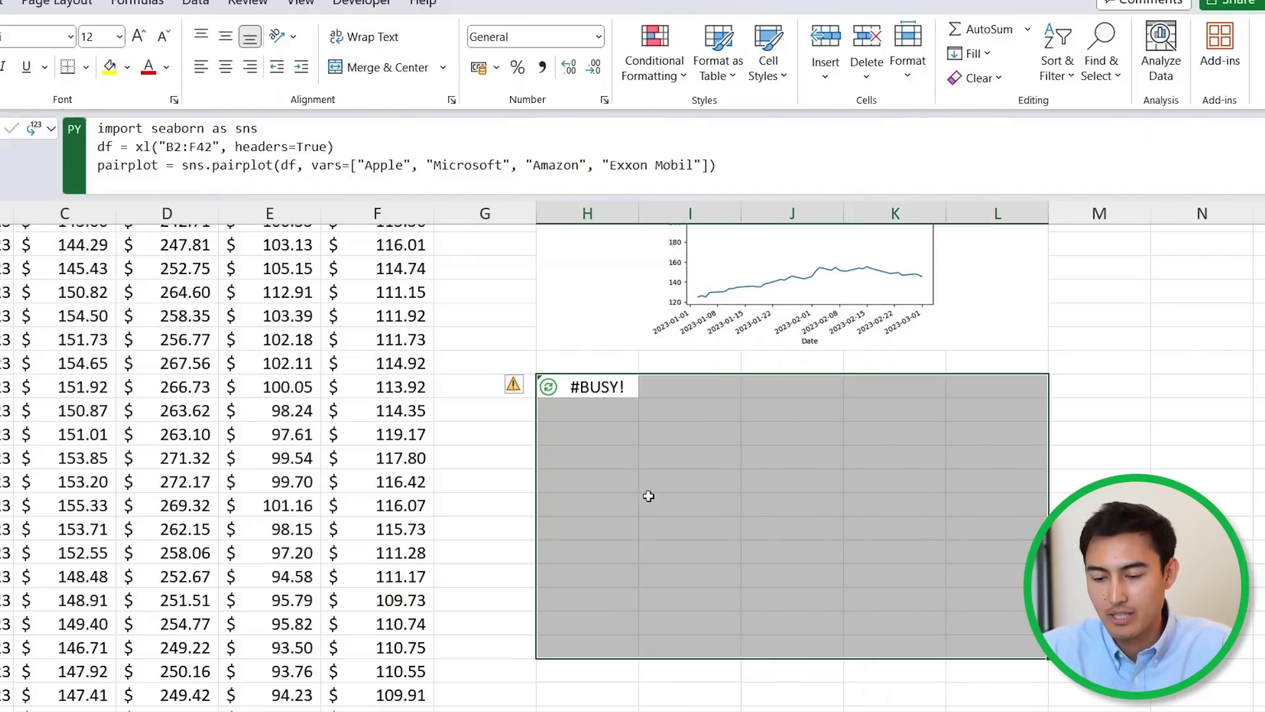
left_click(387, 67)
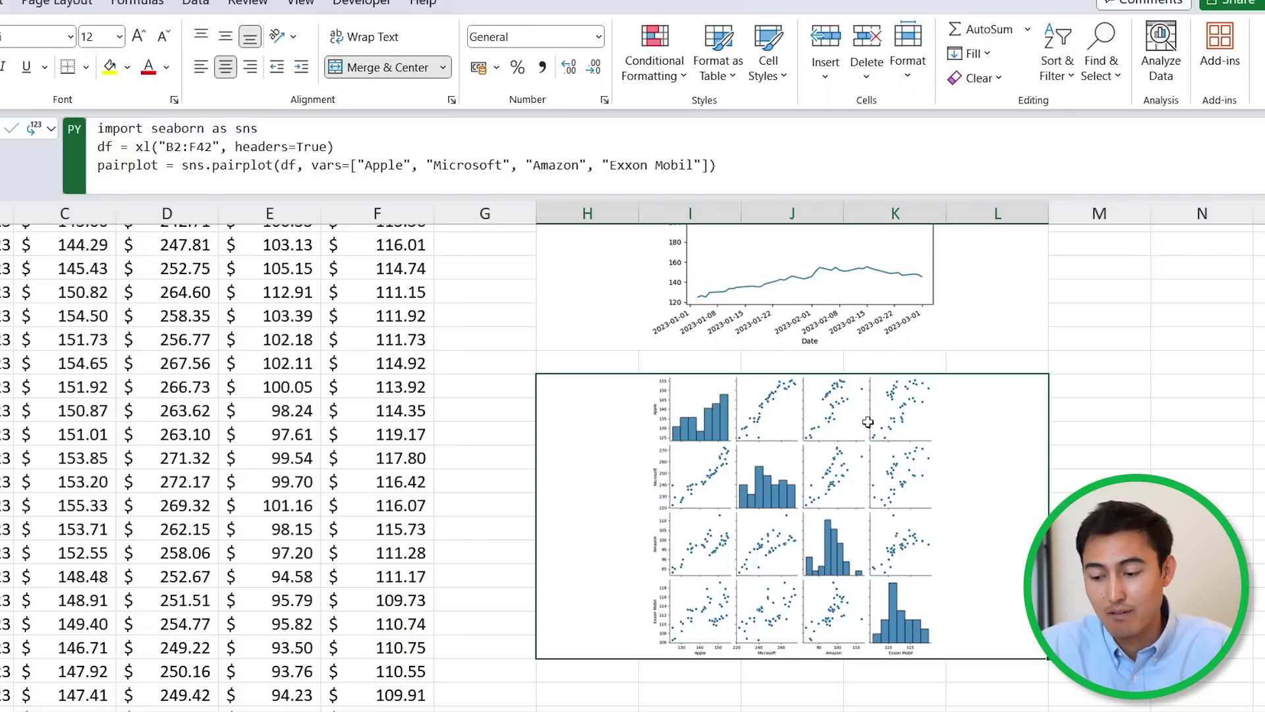
scroll(838, 432, "up", 4)
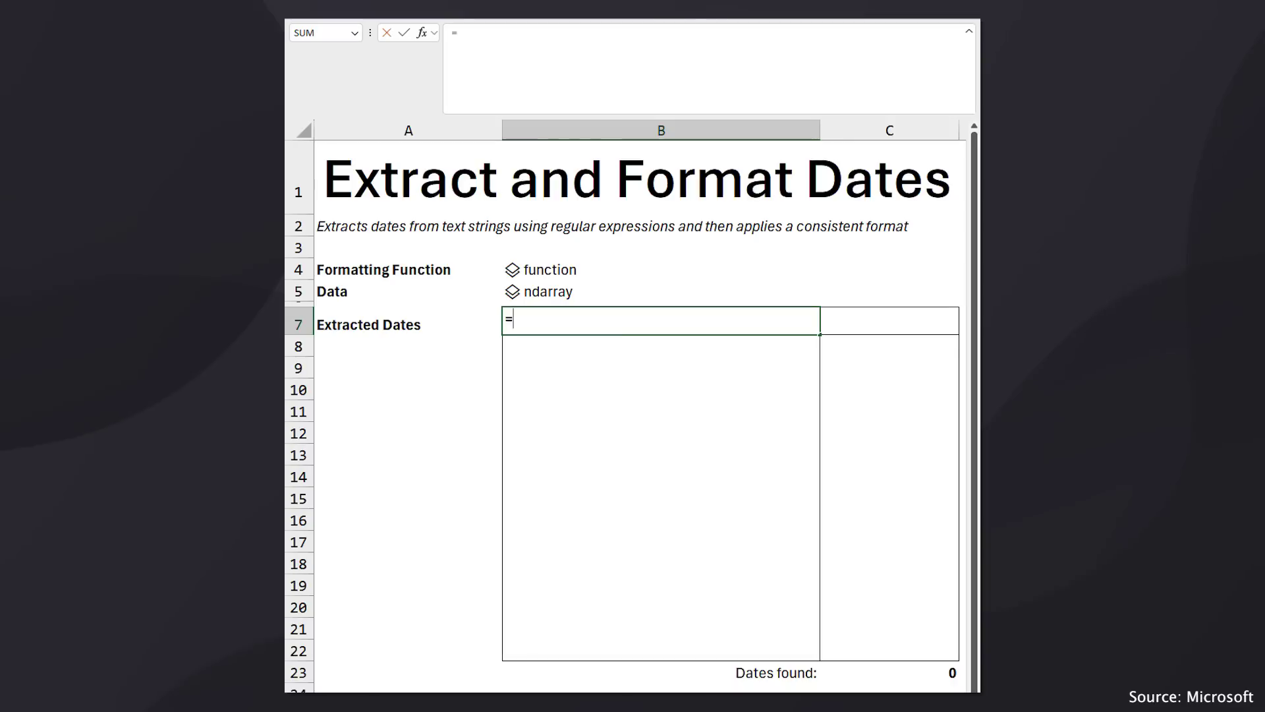
Step: Enter the Python formula extract_and_format_dates(B5) in B7 and run it
type("py")
key("Tab")
type("ex")
key("Tab")
type("(")
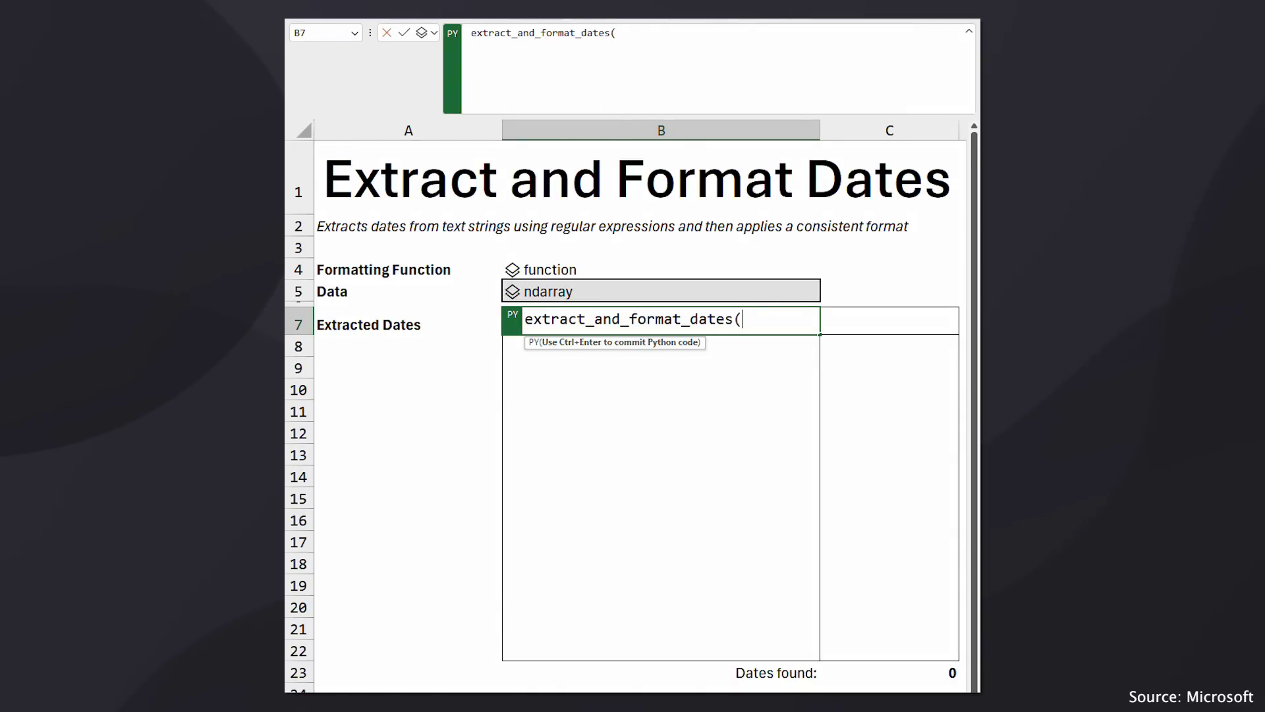
left_click(661, 291)
type(")")
key("ctrl+Return")
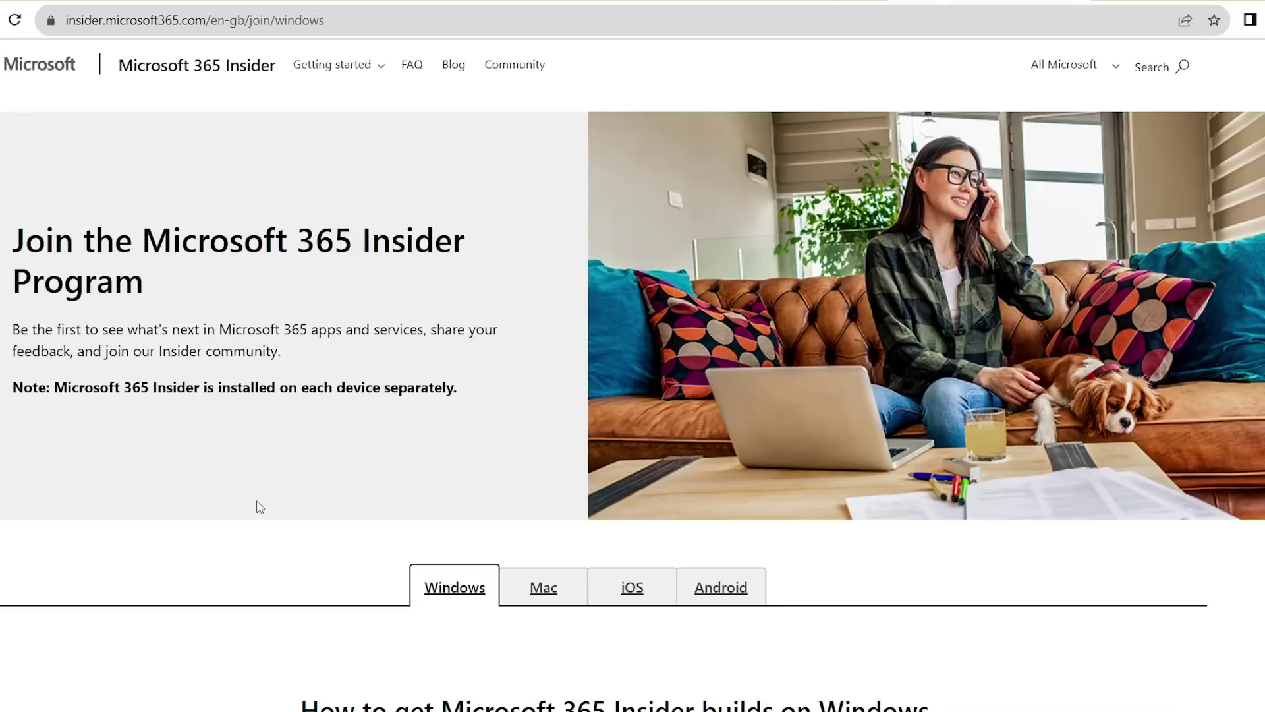
Step: Scroll through the Insider page's eligibility, Insider channel and install sections
scroll(259, 506, "down", 12)
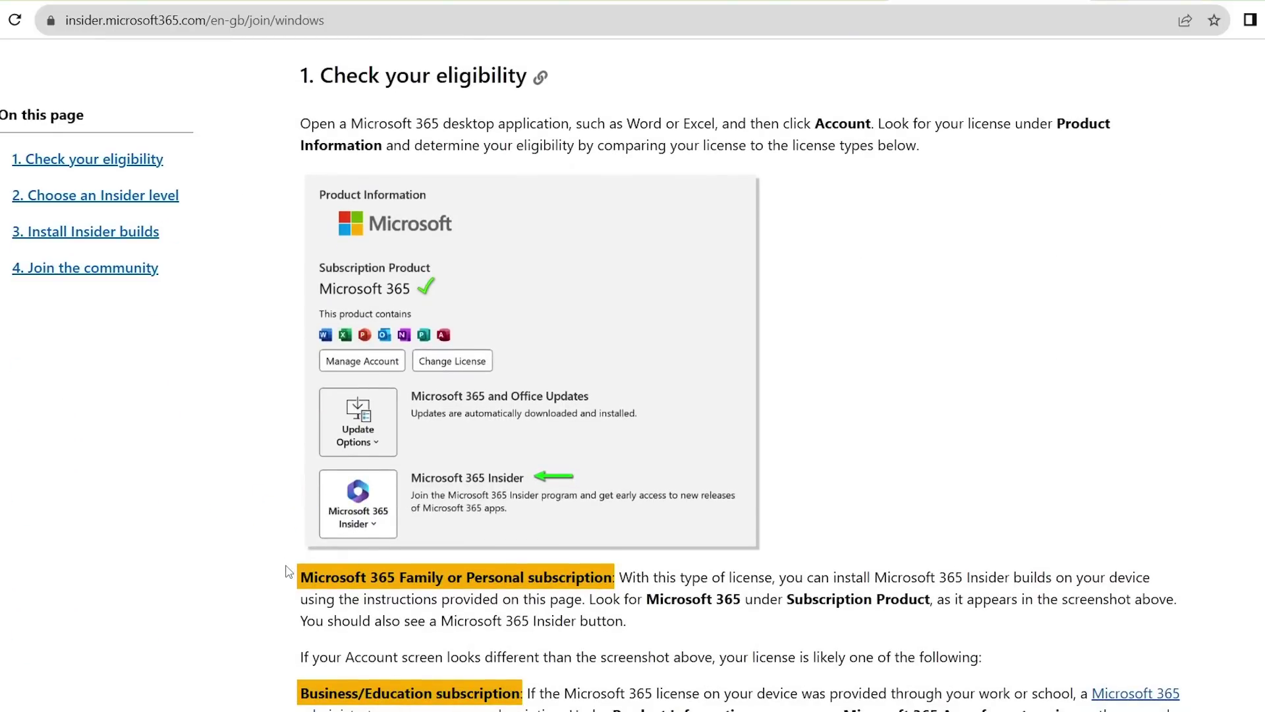
scroll(288, 572, "down", 10)
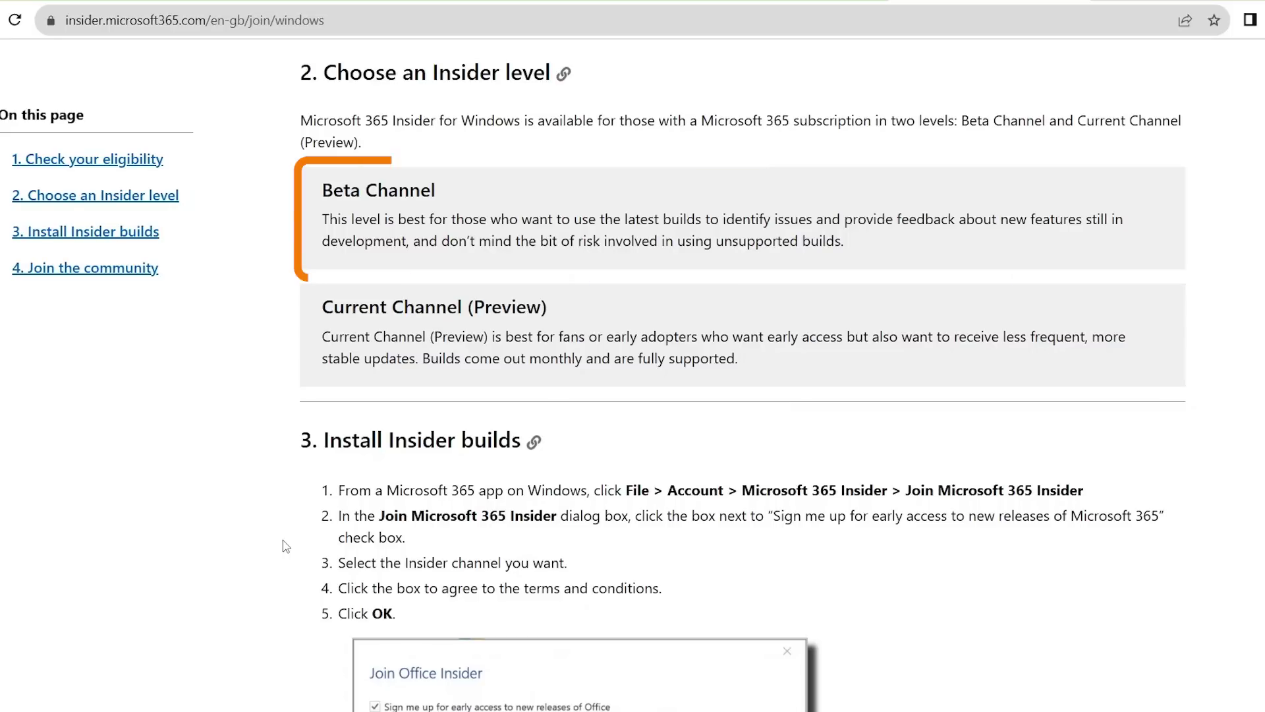
scroll(286, 545, "down", 6)
scroll(286, 545, "down", 1)
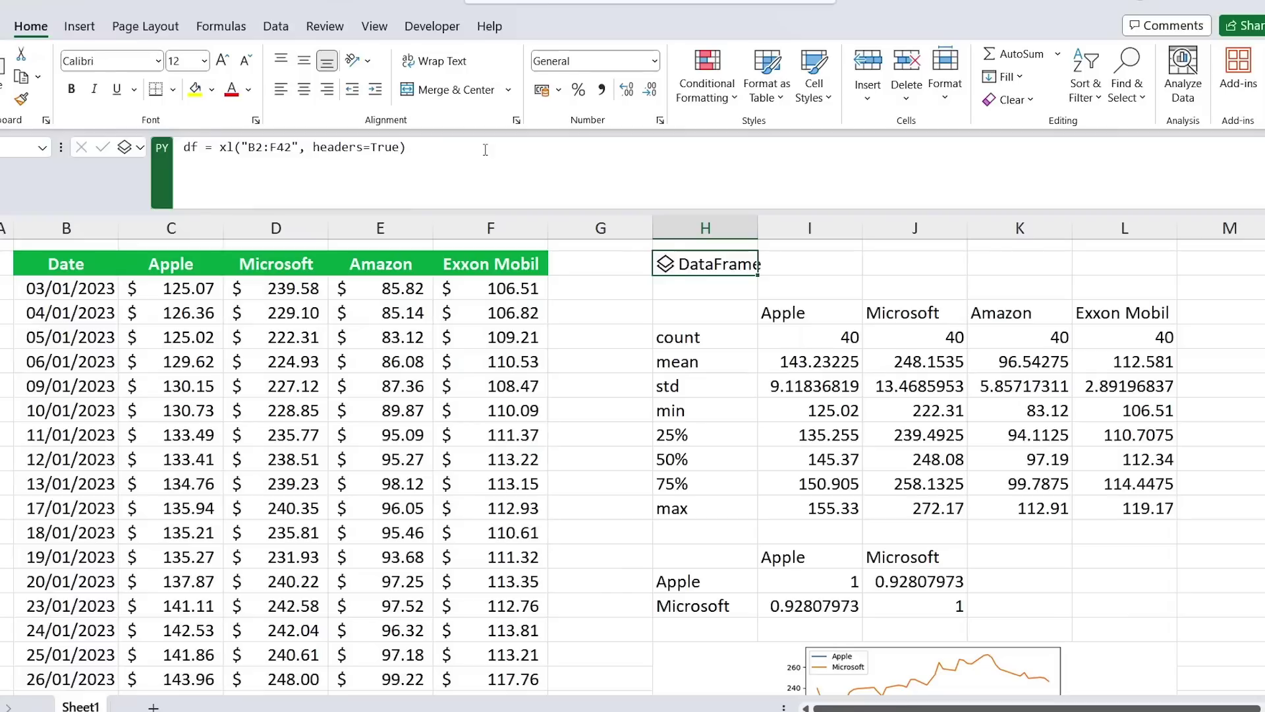
Step: Recommit the H2 DataFrame formula that reads B2:F42
left_click(485, 149)
key("ctrl+Return")
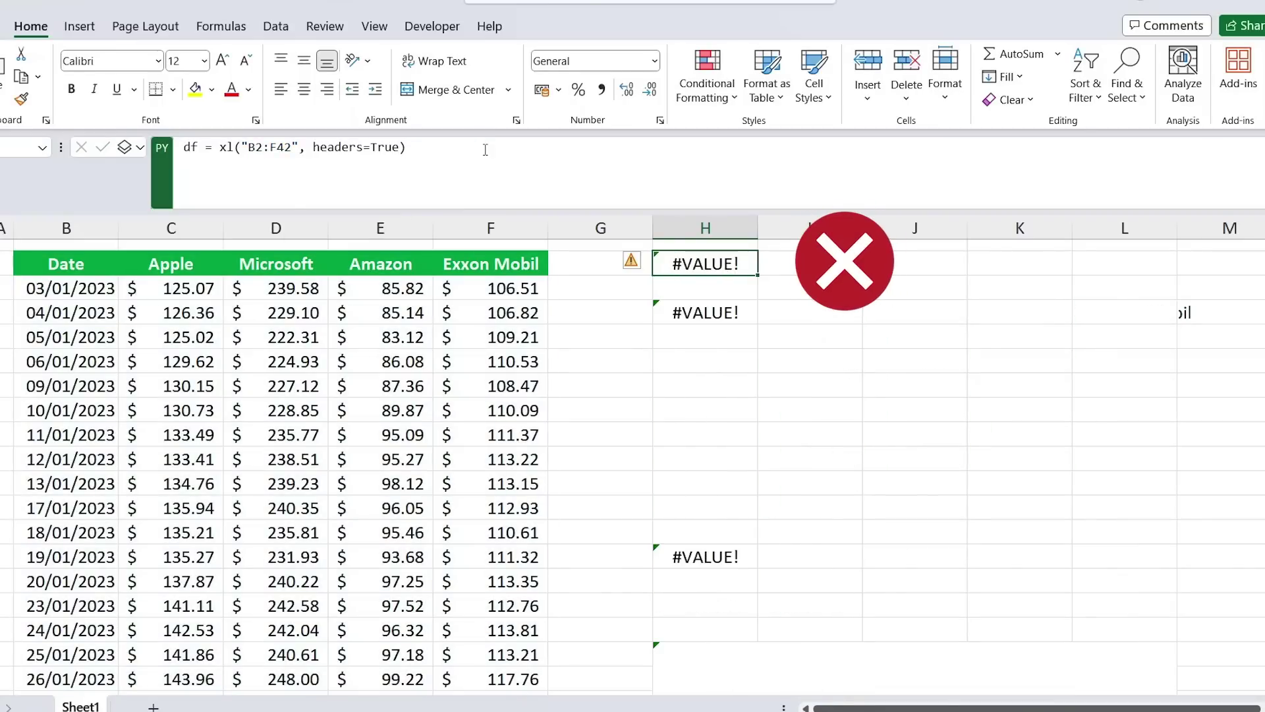